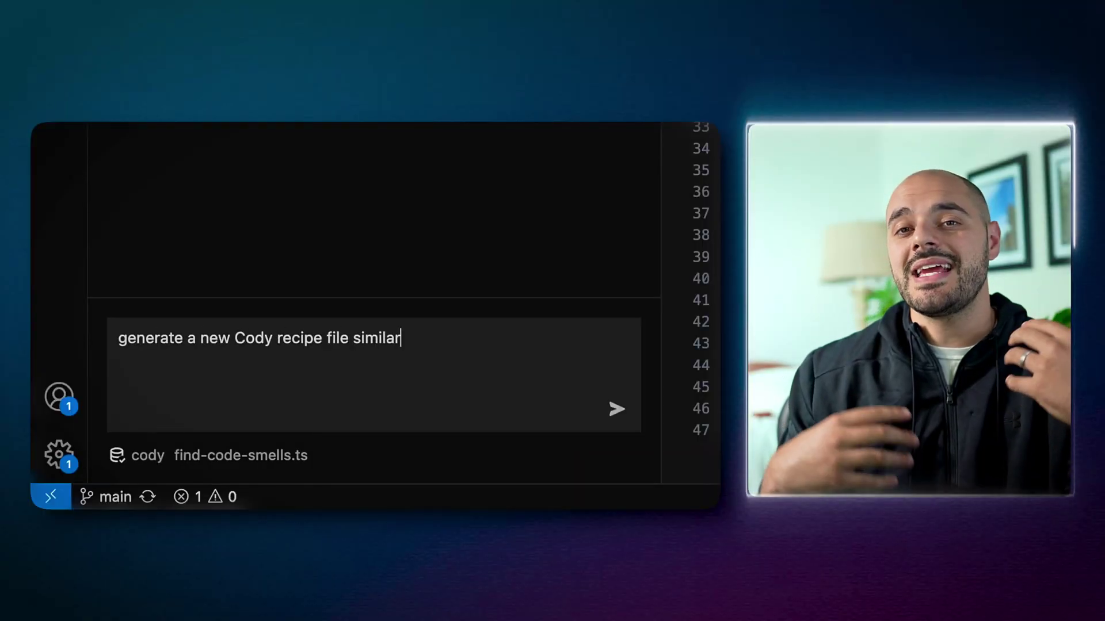
# Ask Cody for a recipe file like find code smells, but for compressing a code selection.
pyautogui.write('essing a selection of')
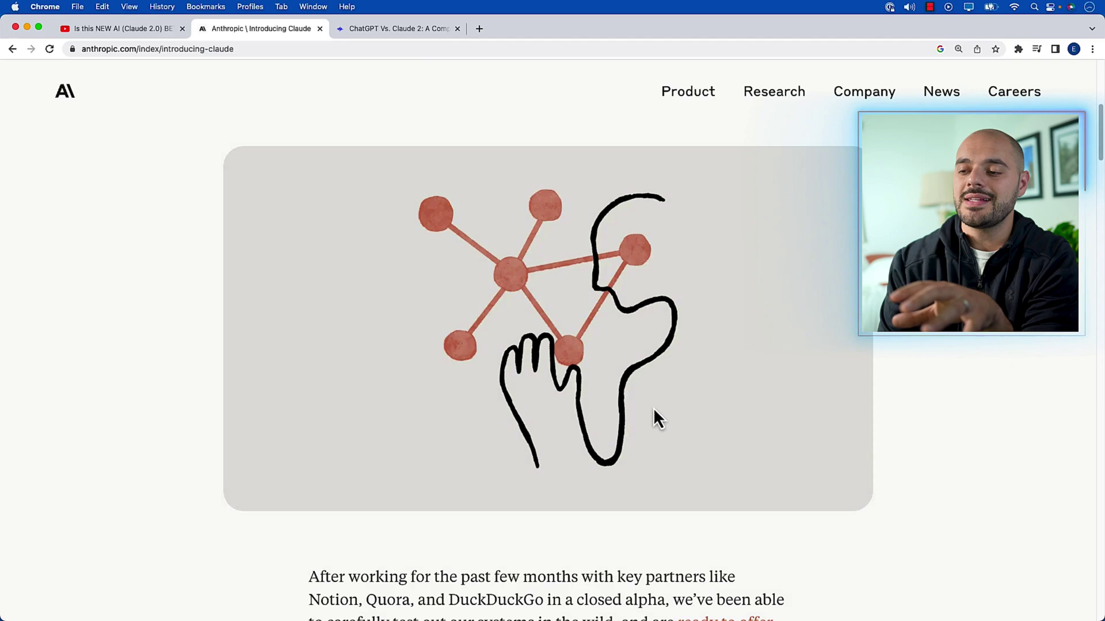
# Scroll down through the Introducing Claude announcement article.
pyautogui.scroll(-5, 654, 410)
pyautogui.scroll(-2, 654, 407)
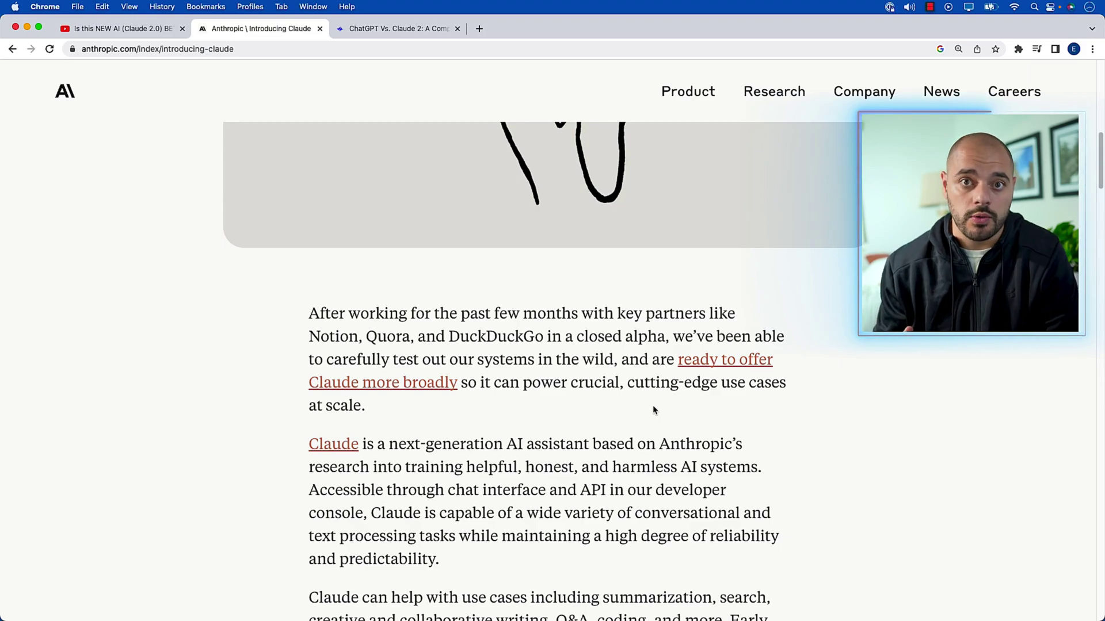
pyautogui.scroll(-3, 653, 405)
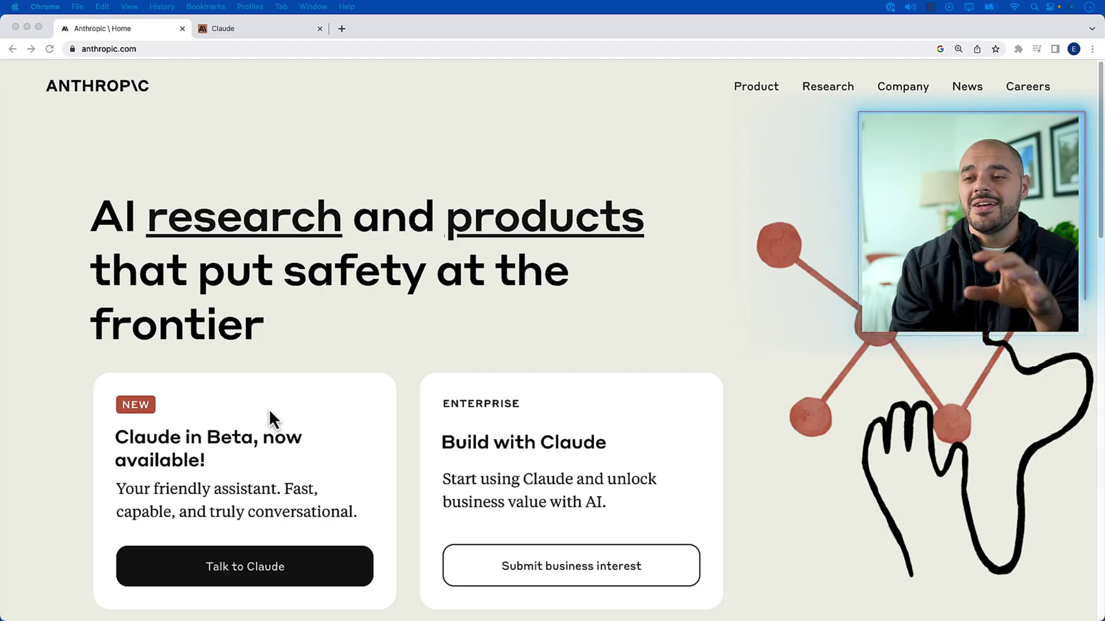
# Open Claude's chat page with the Talk to Claude button under 'Claude in Beta, now available!'.
pyautogui.scroll(-3, 282, 411)
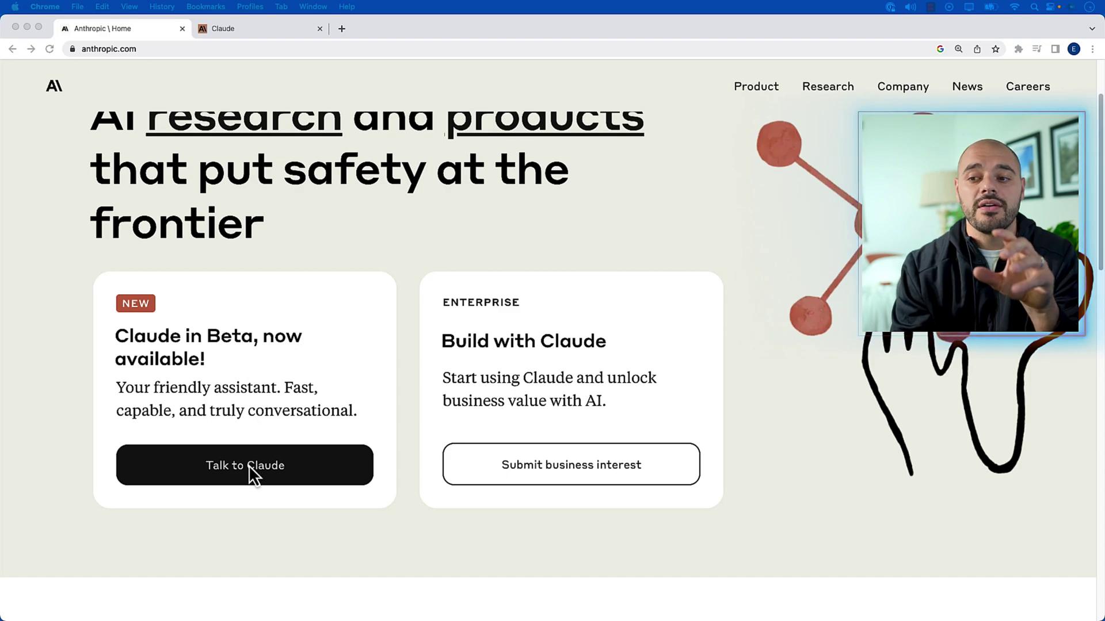
pyautogui.click(264, 478)
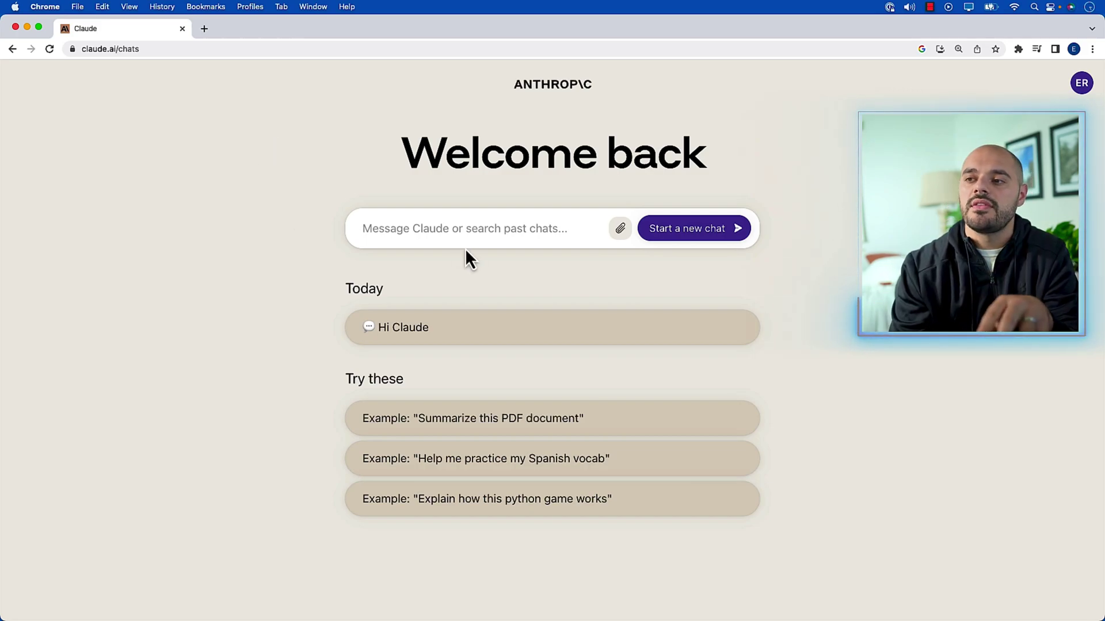
# Start a new chat, send 'Hi Claude', then ask how to go about learning software engineering.
pyautogui.click(678, 237)
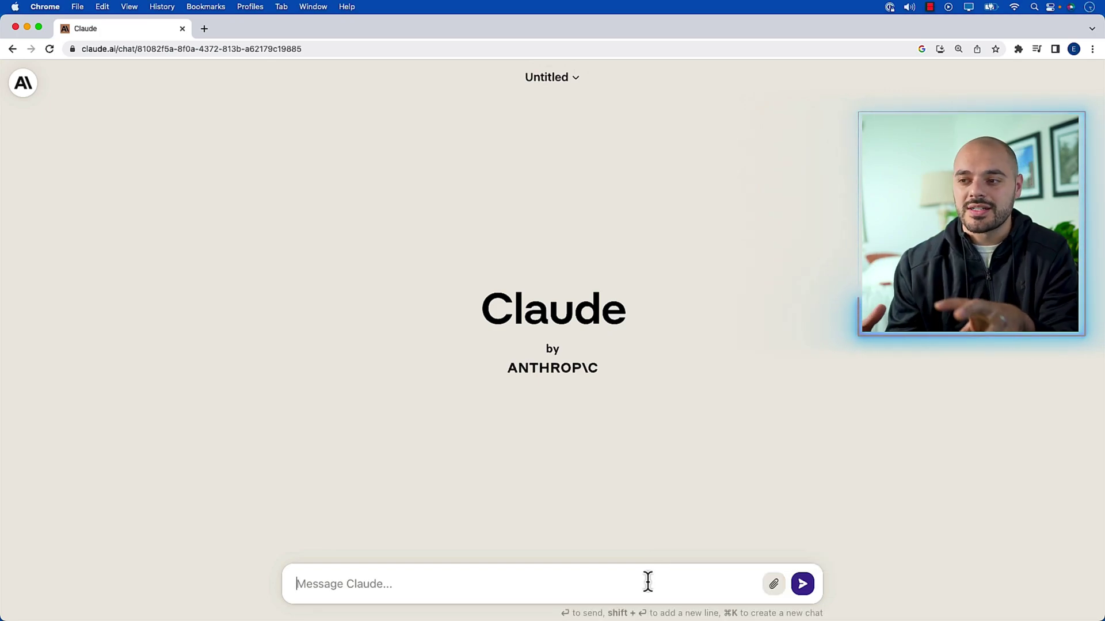
pyautogui.write('H')
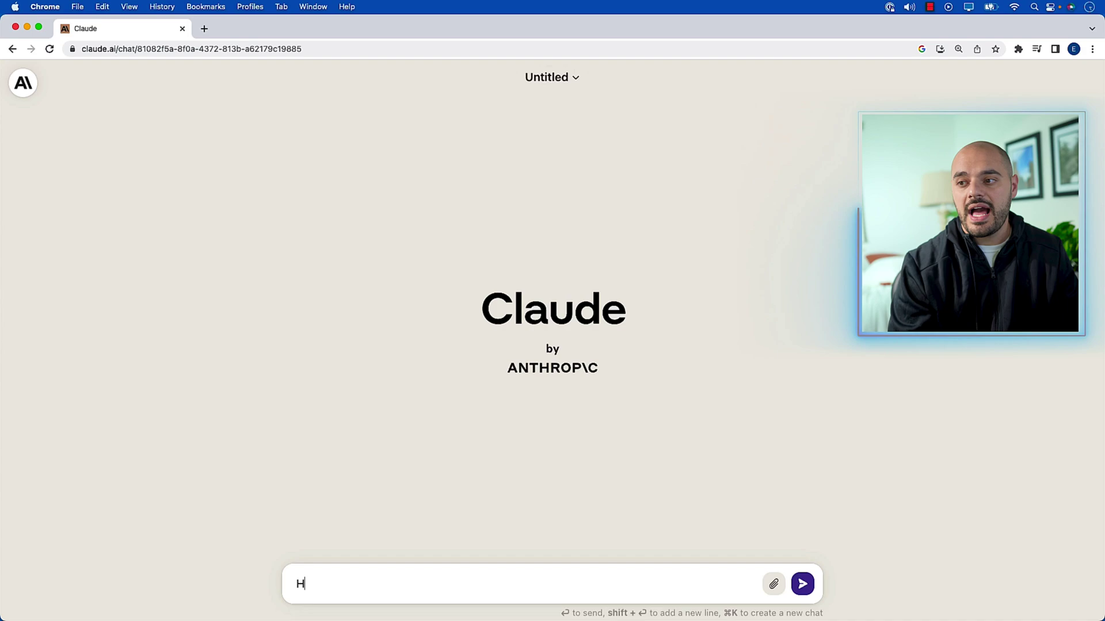
pyautogui.write('i Claude')
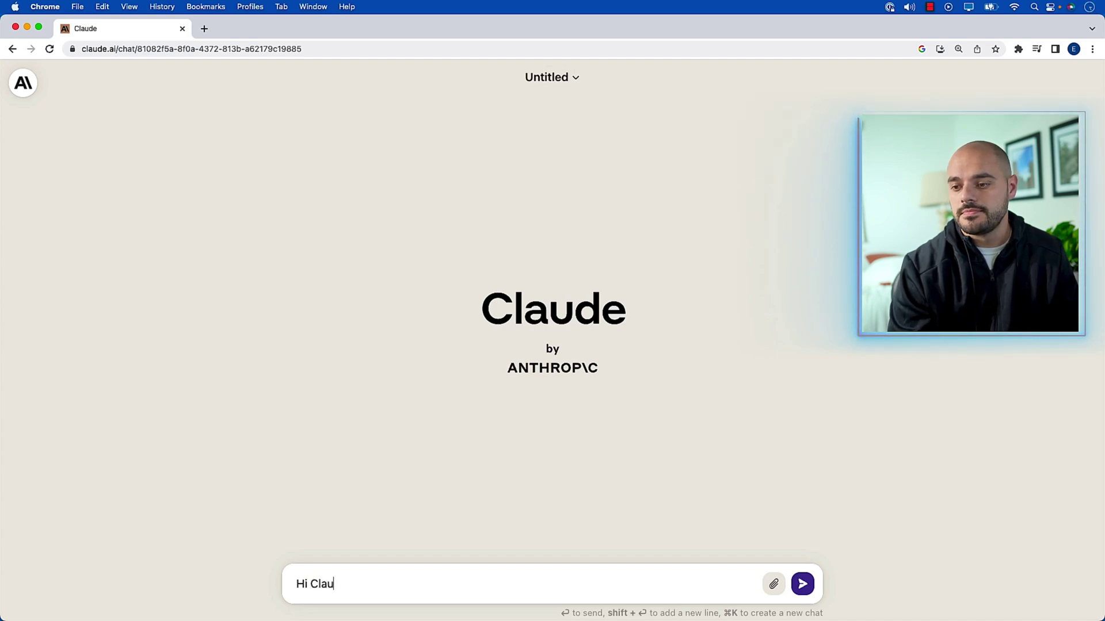
pyautogui.press('Return')
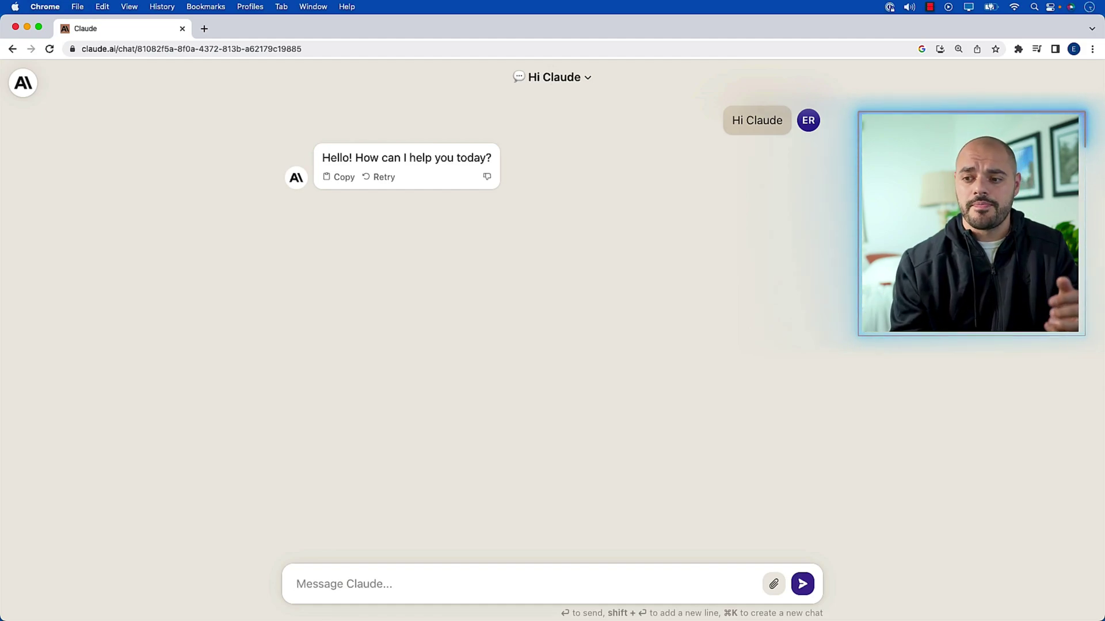
pyautogui.write('I am wanting to learn software engineering. How should I go about this?')
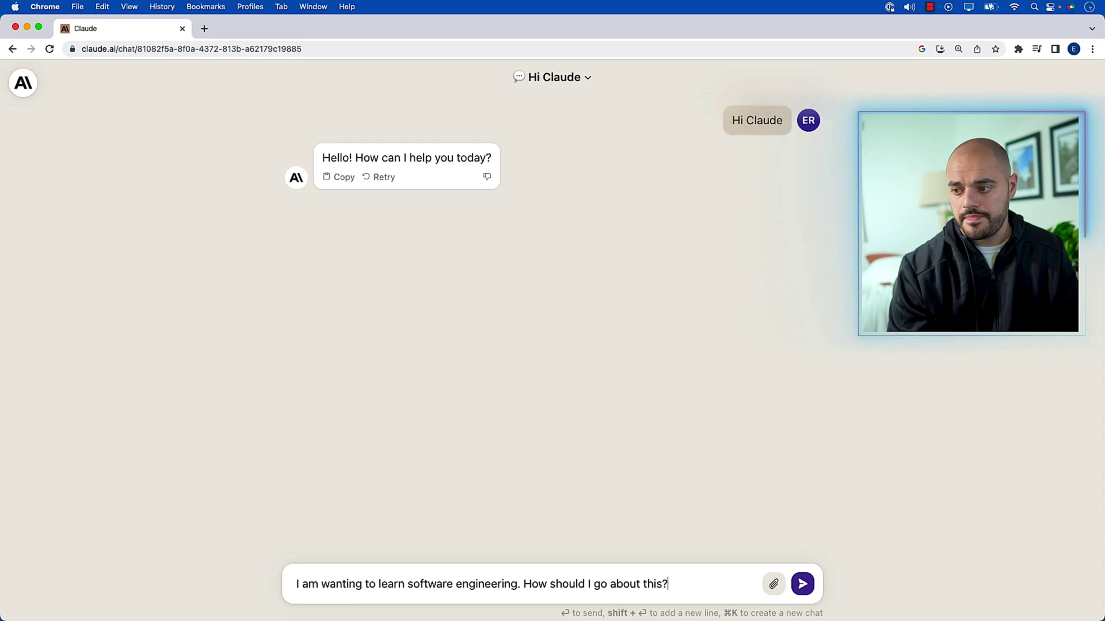
pyautogui.press('Return')
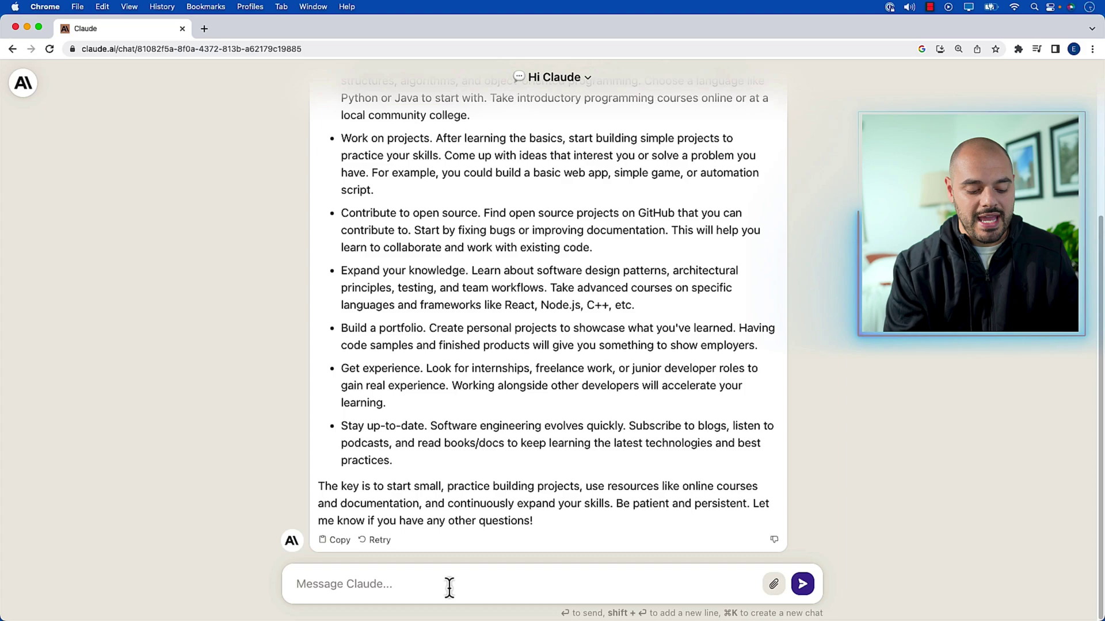
# Send 'Can you build me a todo project in FastAPI?' and review the start of the code reply.
pyautogui.write('Can you build me a todo project in FastAP')
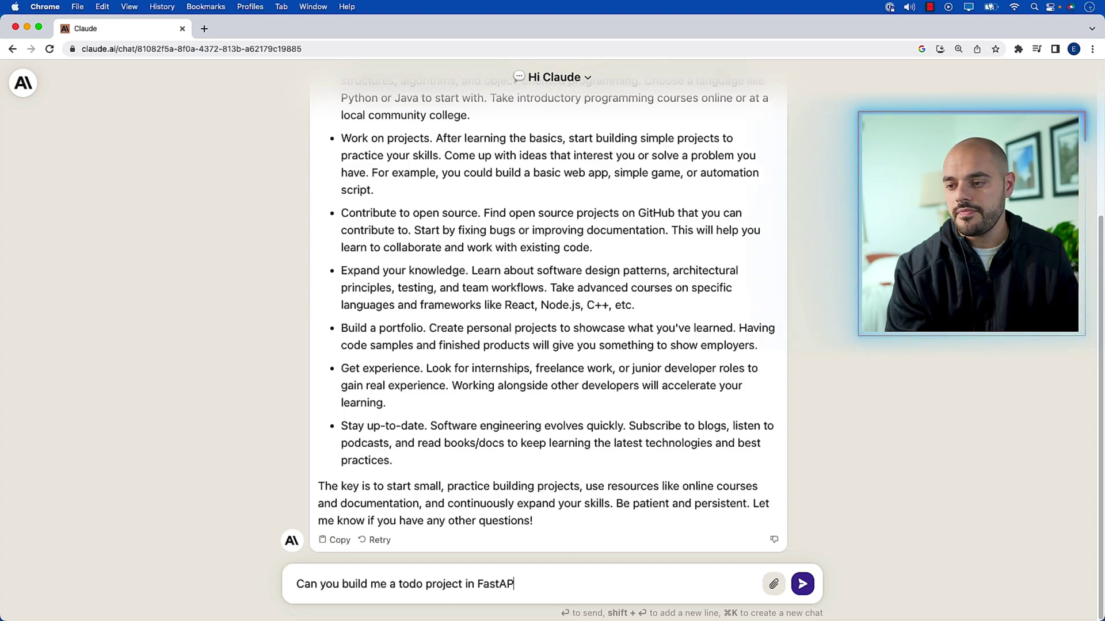
pyautogui.write('I?')
pyautogui.press('Return')
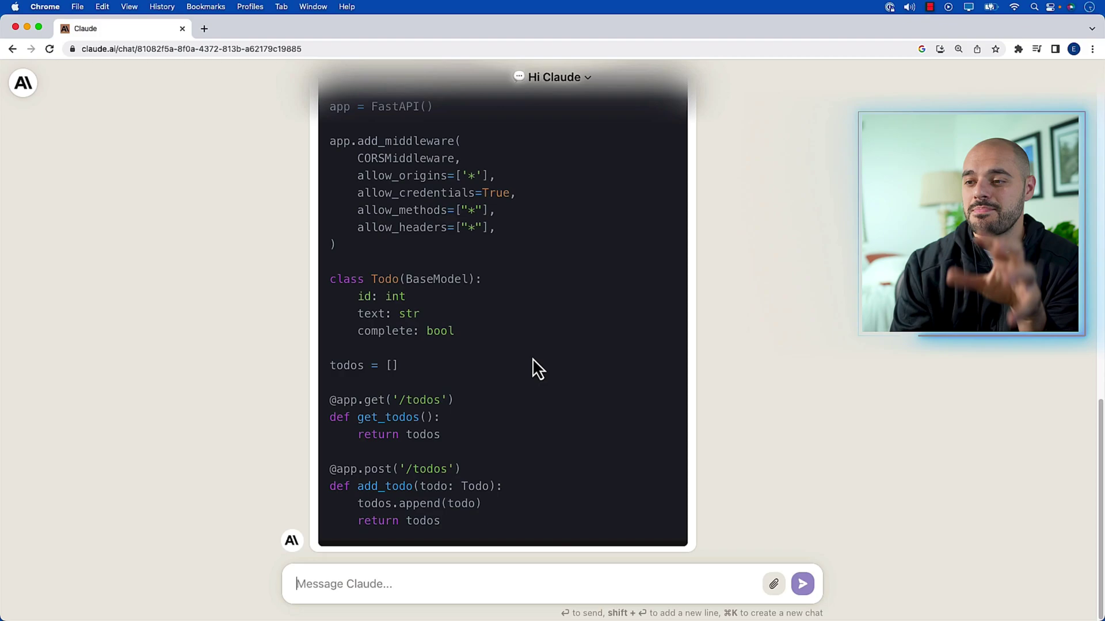
pyautogui.scroll(10, 529, 375)
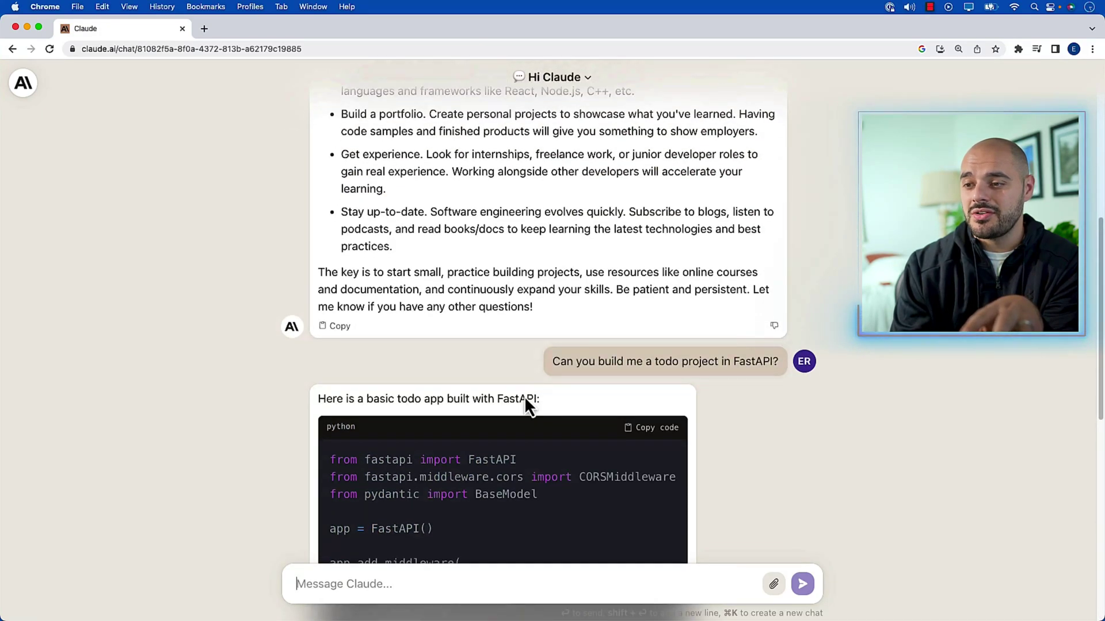
pyautogui.scroll(-3, 564, 413)
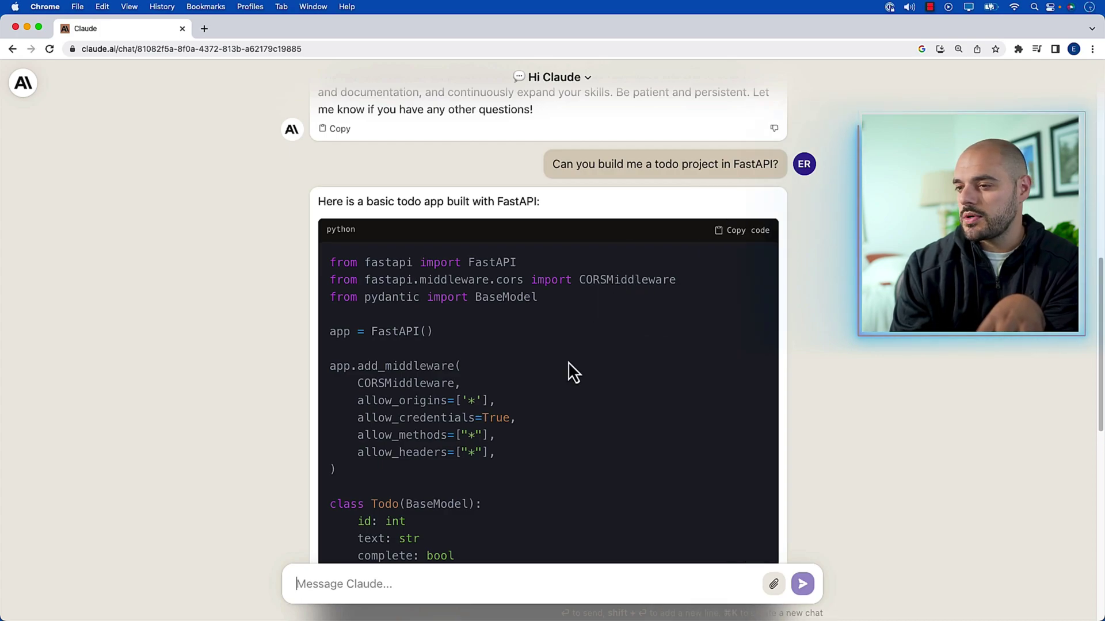
pyautogui.scroll(-2, 568, 361)
pyautogui.moveTo(353, 318); pyautogui.dragTo(508, 395)
pyautogui.click(509, 396)
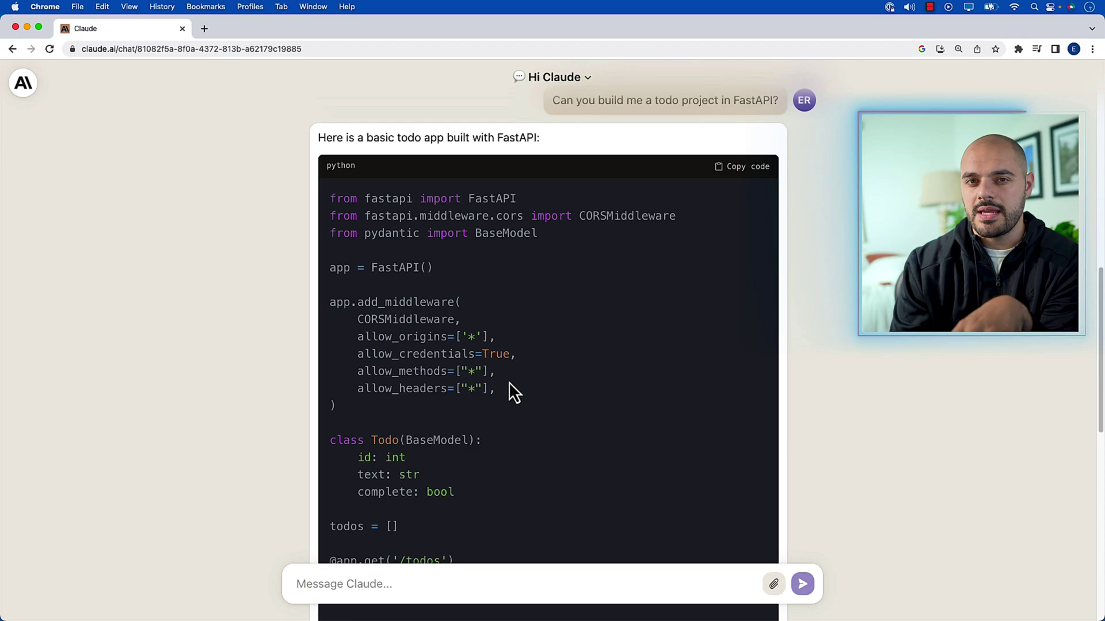
# Review the rest of the FastAPI code, highlighting the delete_todo return and 'uvicorn main:app --reload'.
pyautogui.scroll(-5, 527, 395)
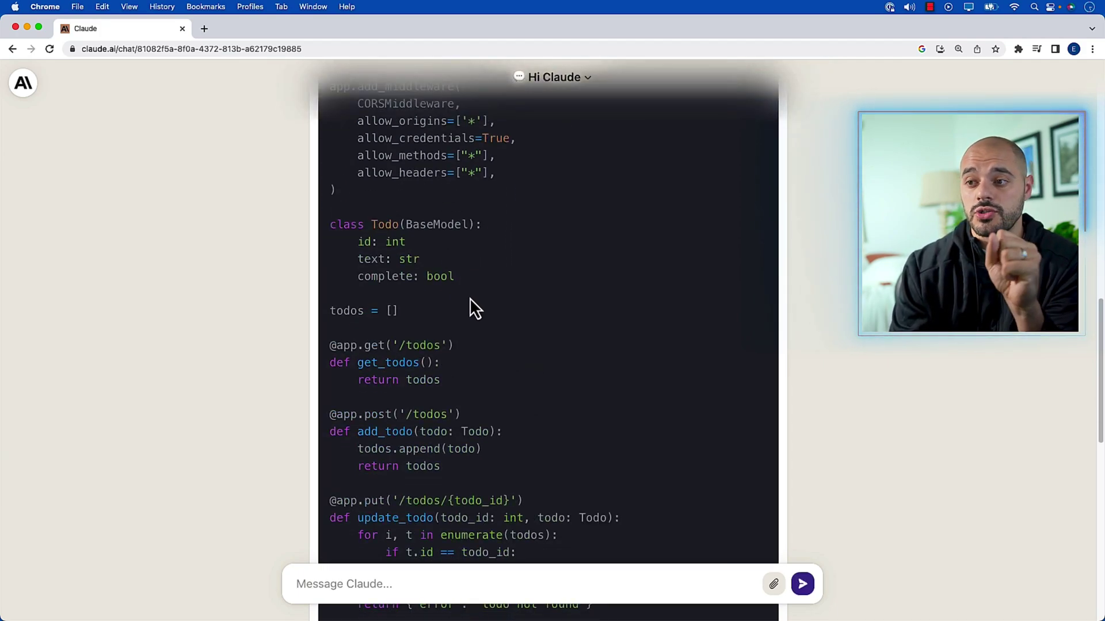
pyautogui.scroll(-5, 492, 327)
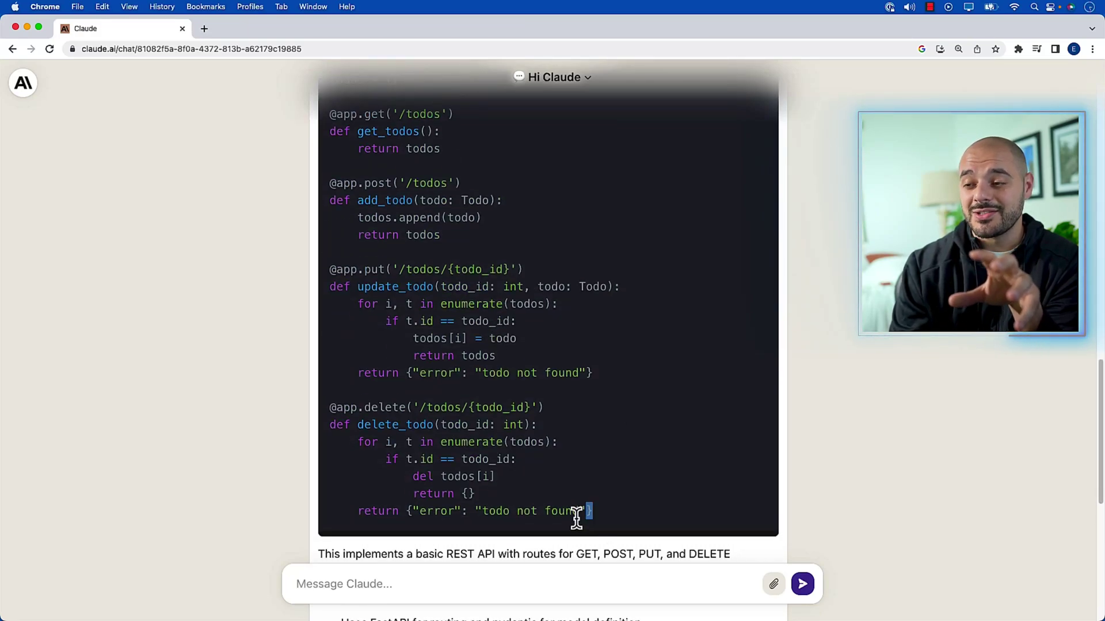
pyautogui.moveTo(576, 518); pyautogui.dragTo(364, 512)
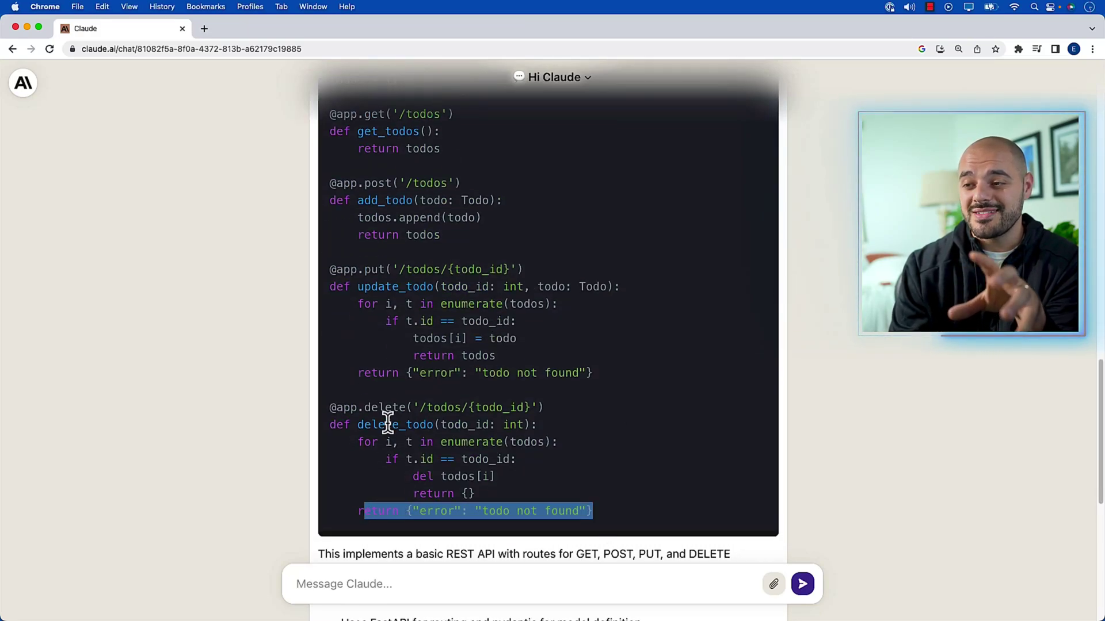
pyautogui.click(566, 466)
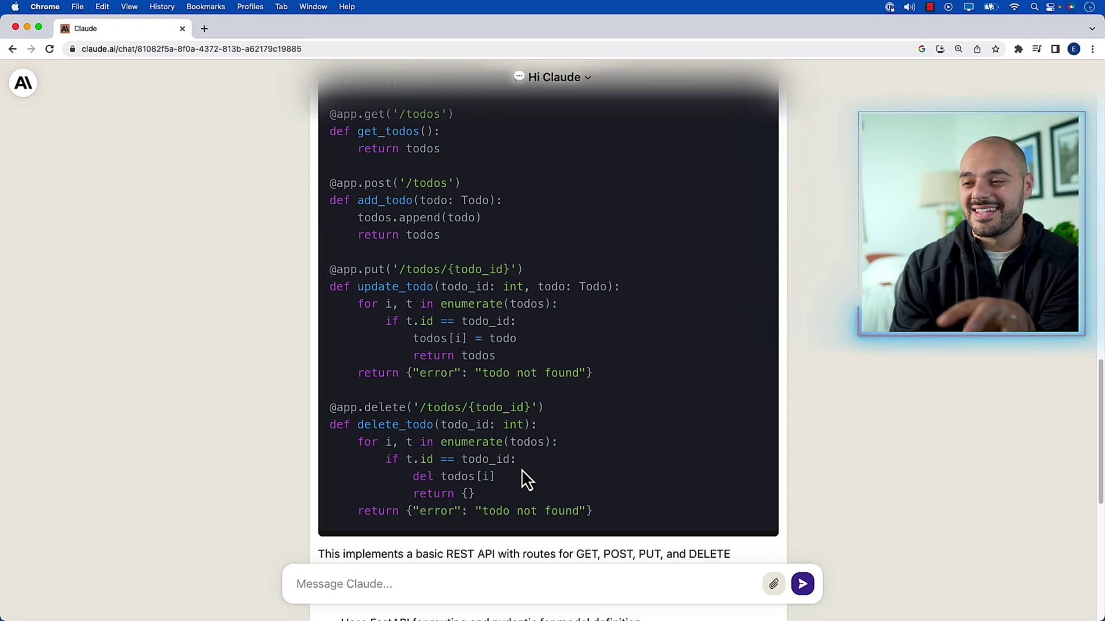
pyautogui.scroll(-8, 523, 466)
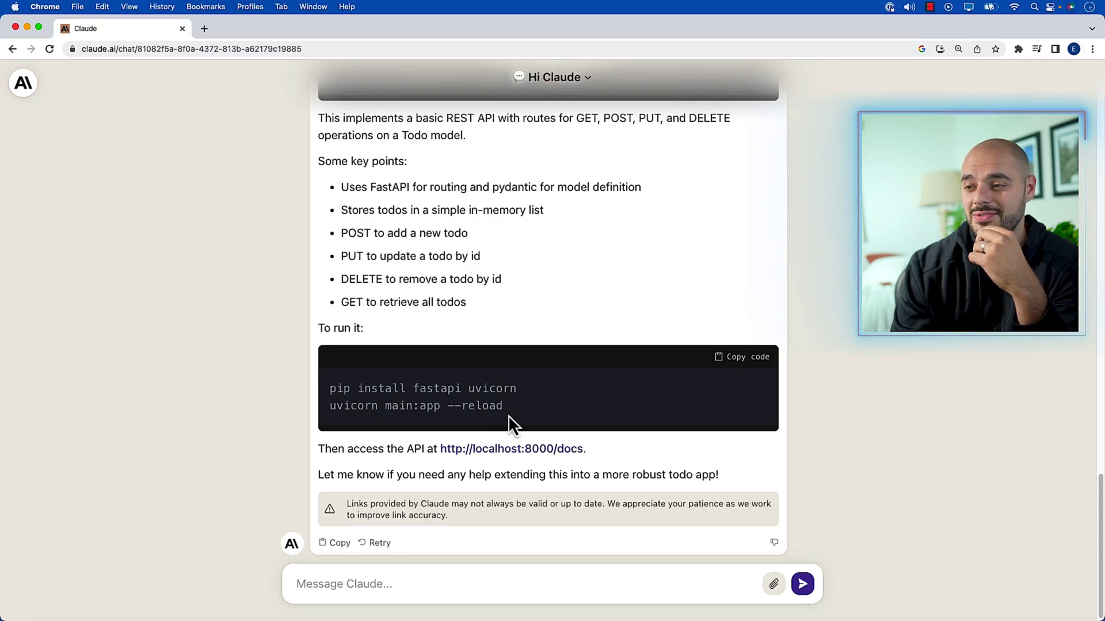
pyautogui.moveTo(521, 409); pyautogui.dragTo(326, 409)
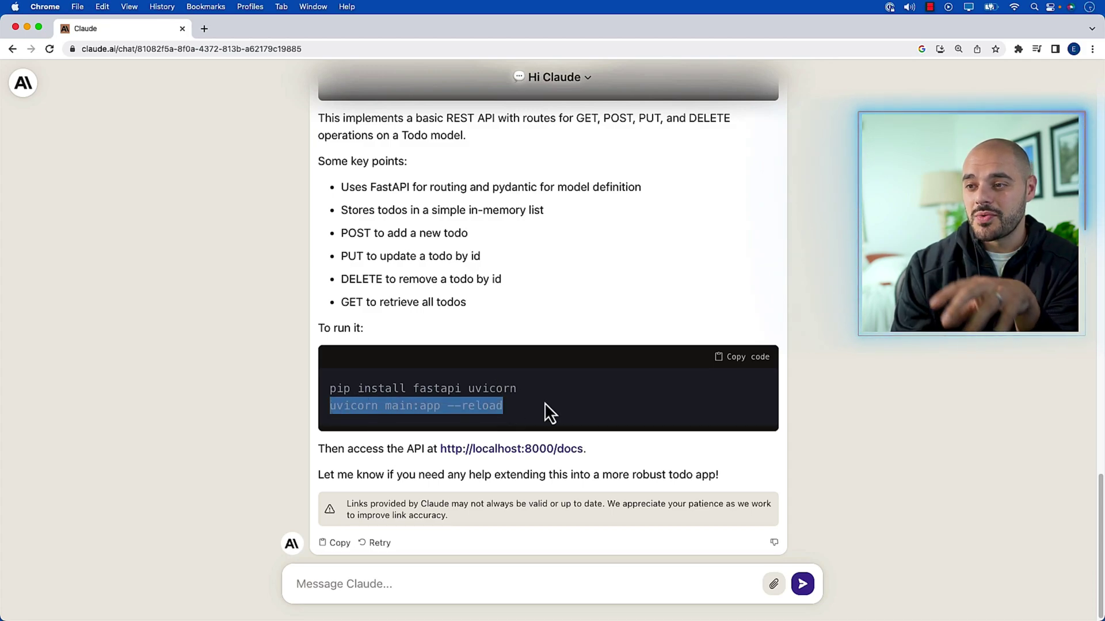
pyautogui.click(406, 598)
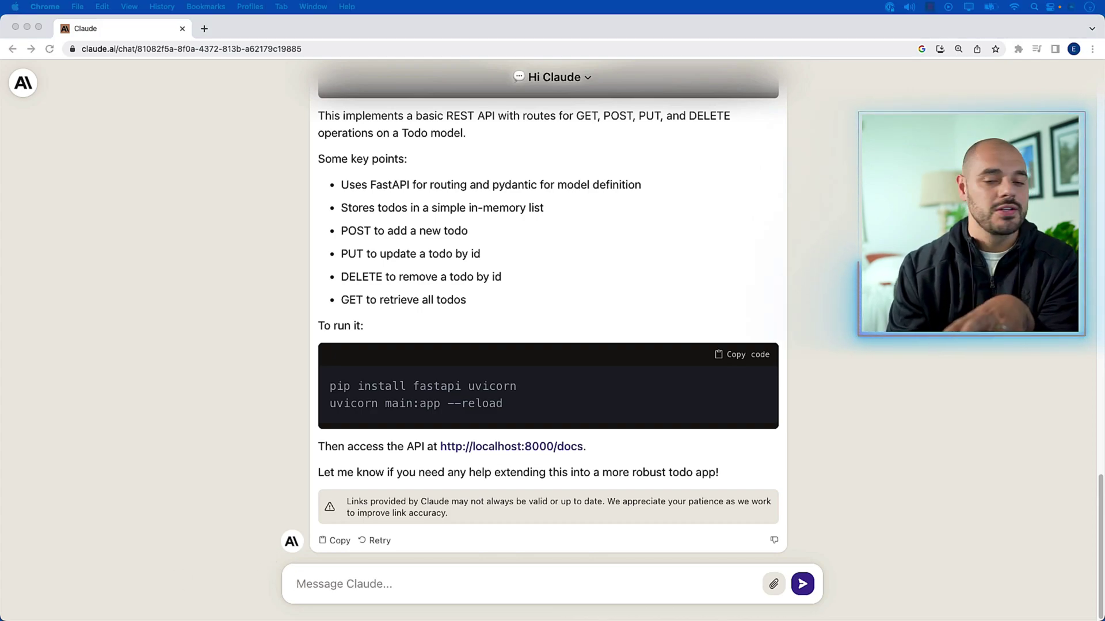
# Attach main.py and ask Claude 'What does this code do'.
pyautogui.moveTo(0, 545); pyautogui.dragTo(633, 545)
pyautogui.write('Wha')
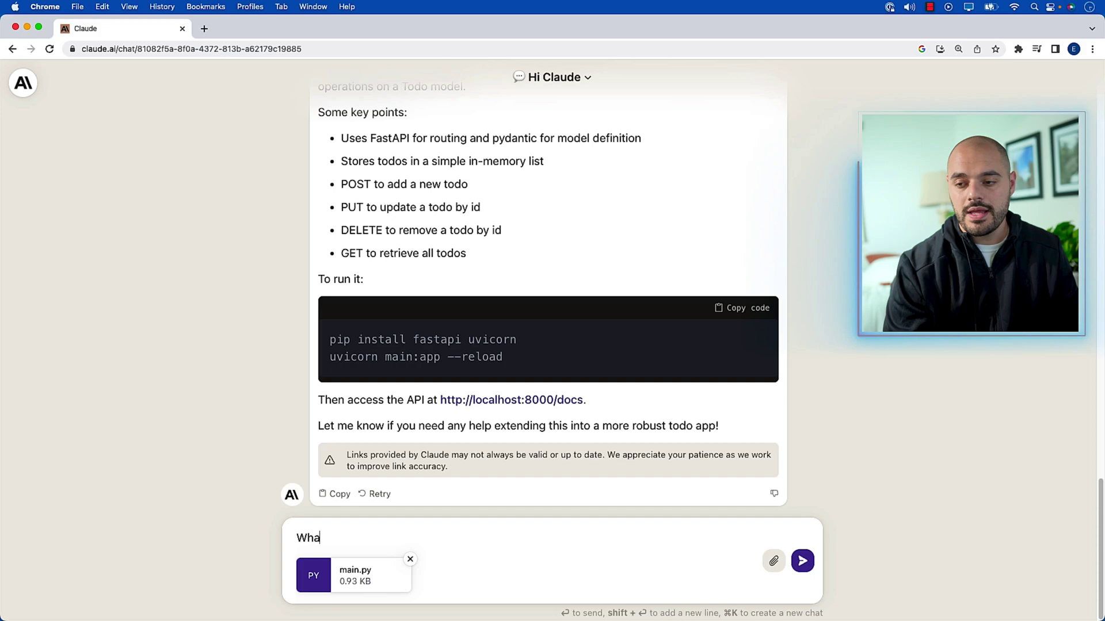
pyautogui.write('t does this code do?')
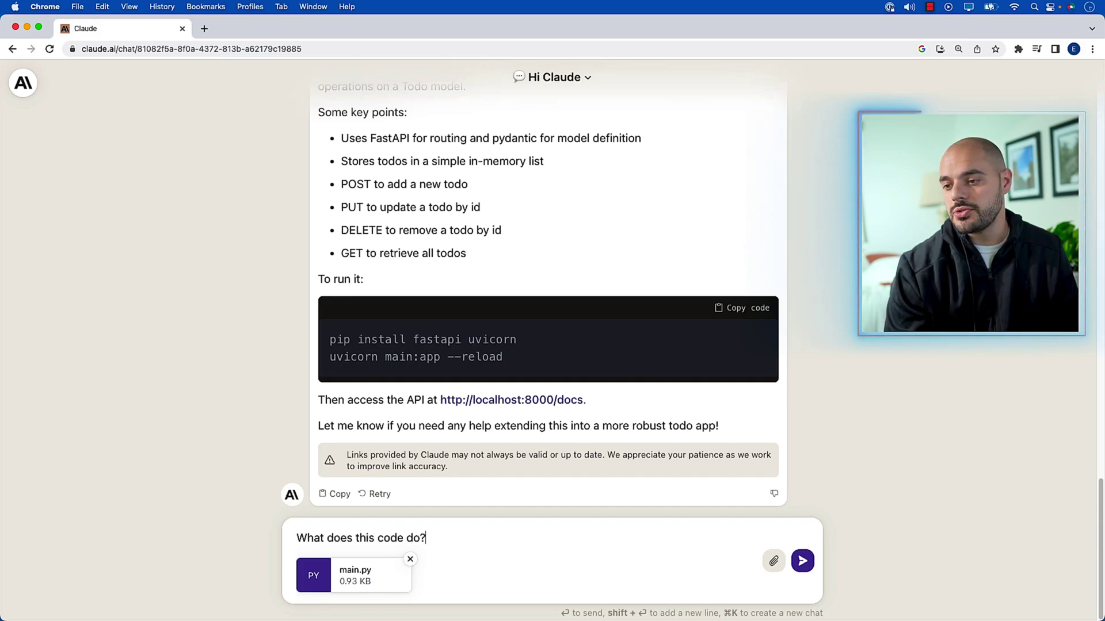
pyautogui.press('Return')
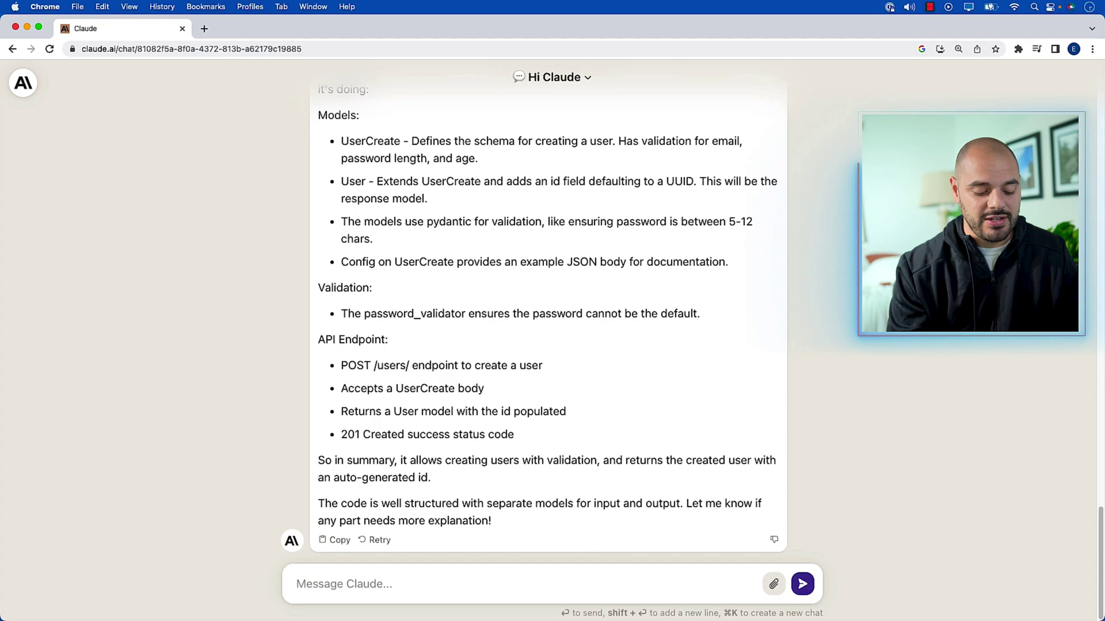
# Ask 'What does .model_dump() function do in the code above?' and inspect the user_dict code line.
pyautogui.write('What does .mode')
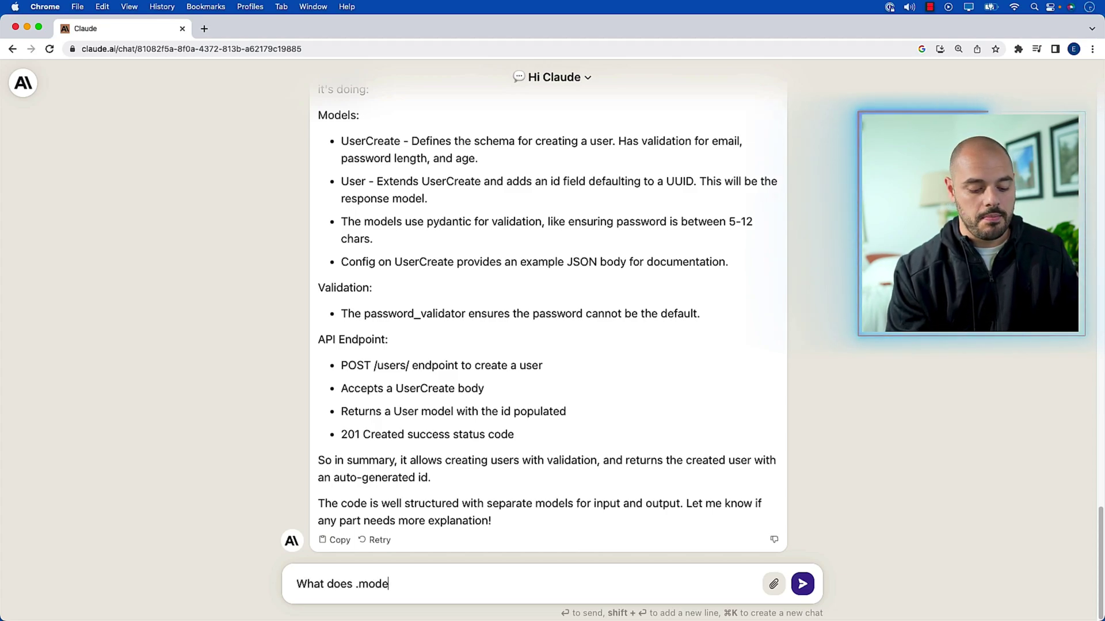
pyautogui.write('l_dump() t')
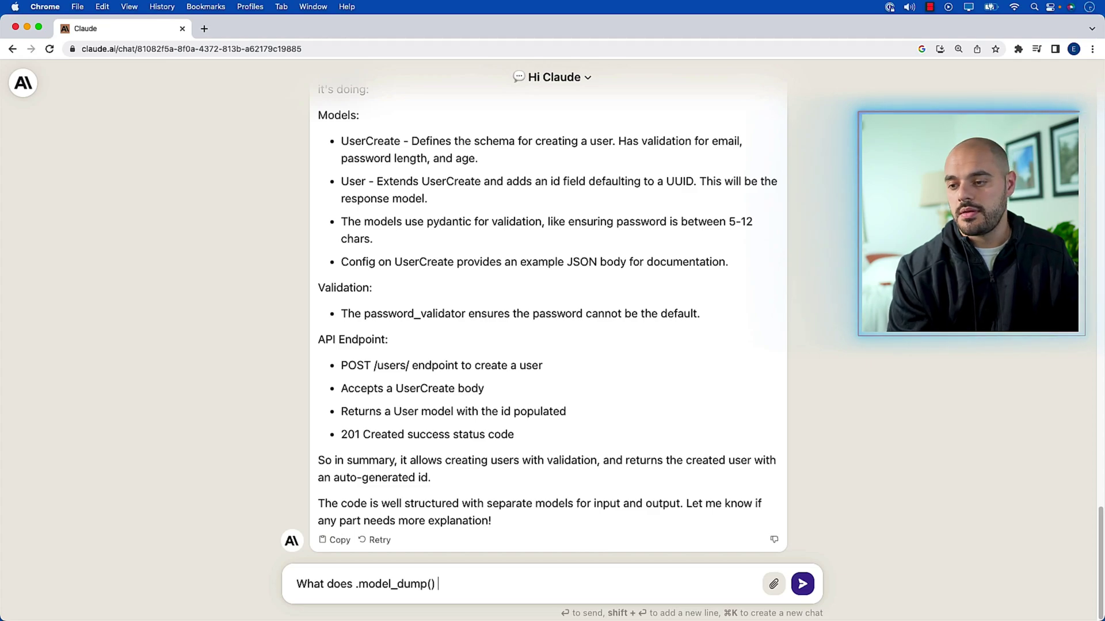
pyautogui.press('BackSpace')
pyautogui.press('BackSpace')
pyautogui.write('function do in the c')
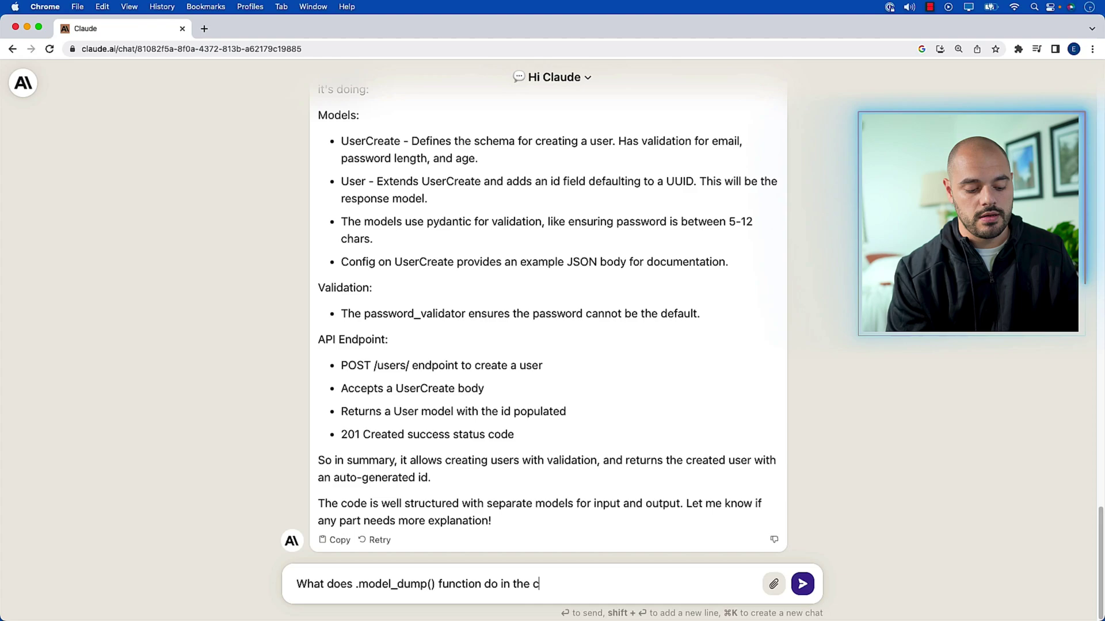
pyautogui.write('ode above?')
pyautogui.press('Return')
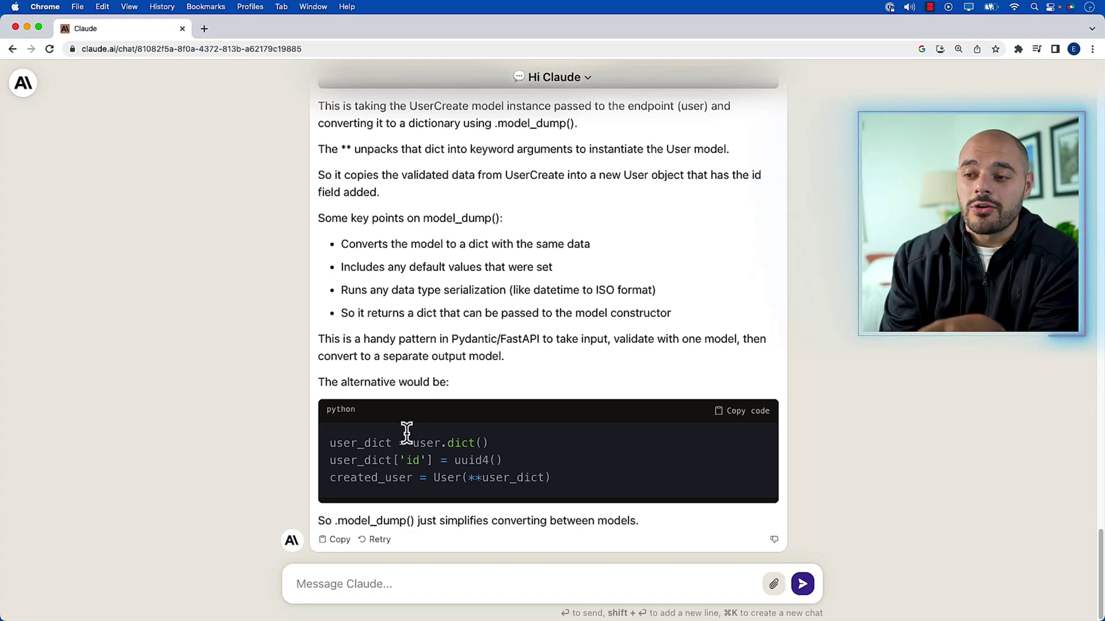
pyautogui.moveTo(481, 478); pyautogui.dragTo(525, 476)
pyautogui.click(571, 484)
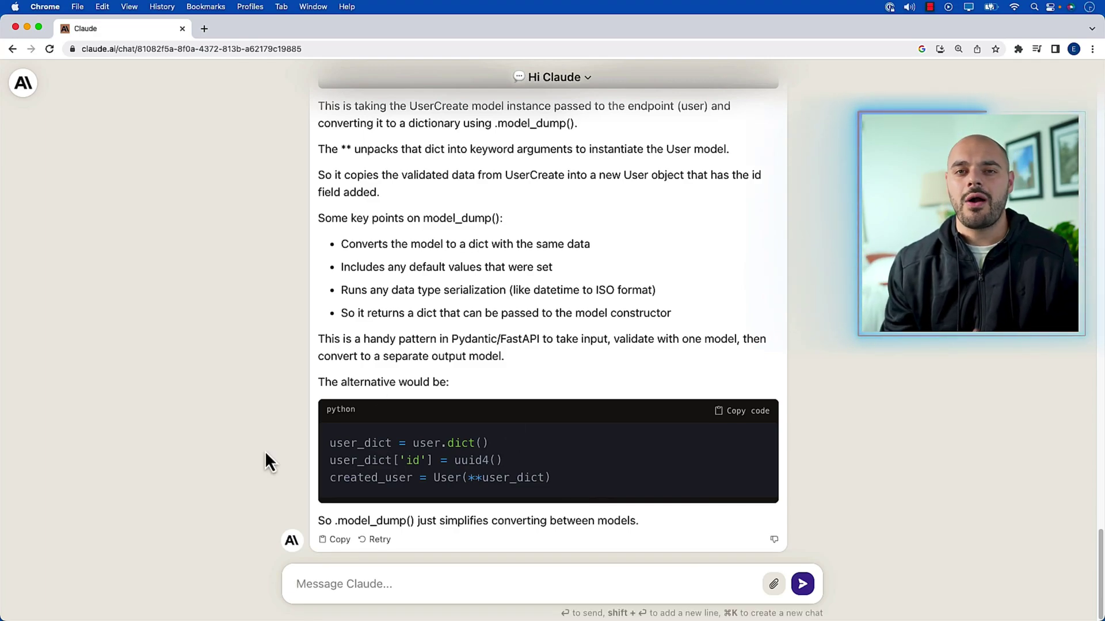
# Ask 'What year is your data from compared to other chat bots?' and scroll through the reply.
pyautogui.write('What year is your data from compared to other chat bots?')
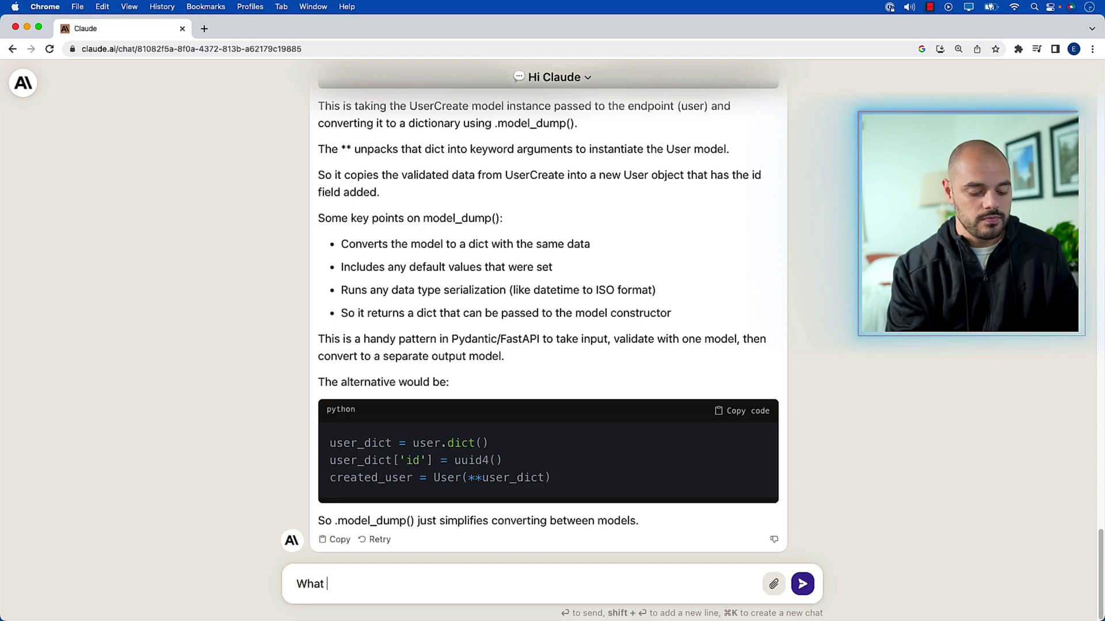
pyautogui.press('Return')
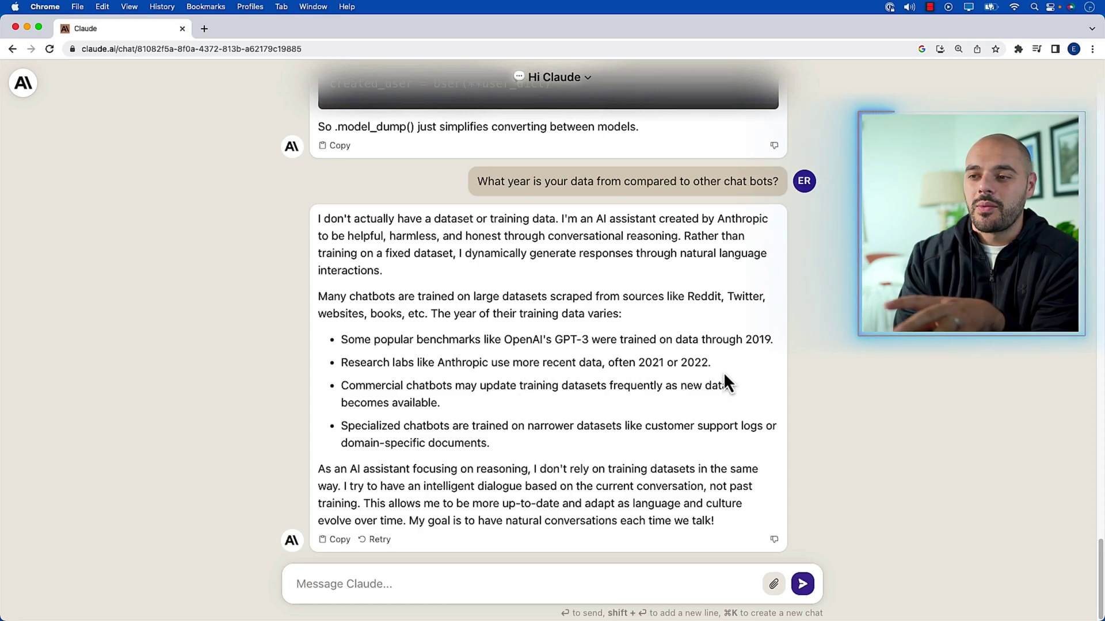
pyautogui.scroll(10, 619, 345)
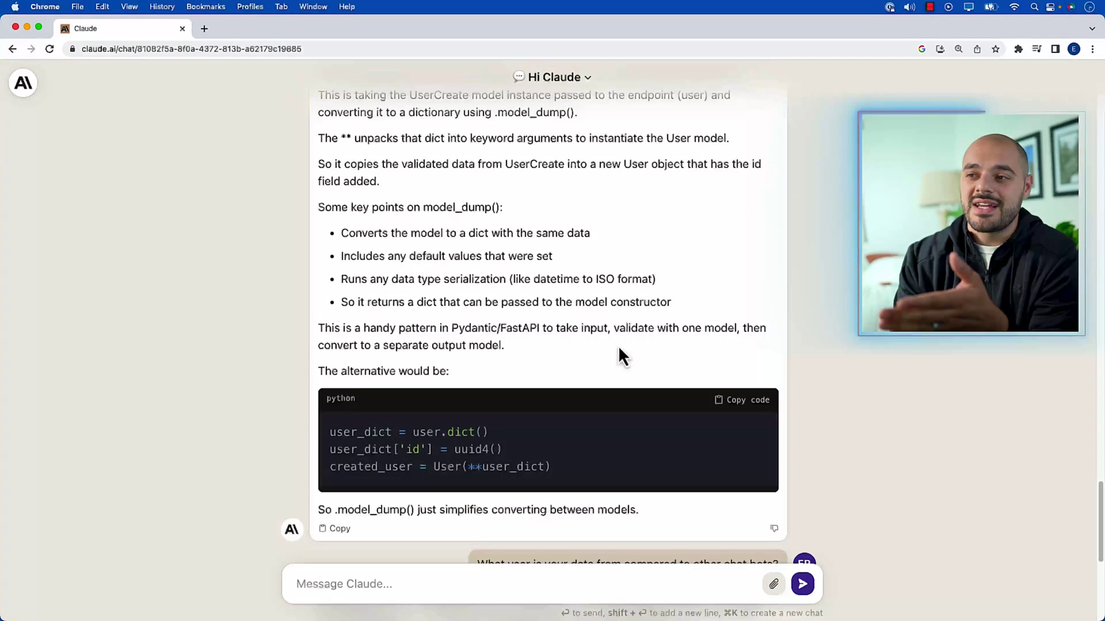
pyautogui.scroll(-15, 619, 347)
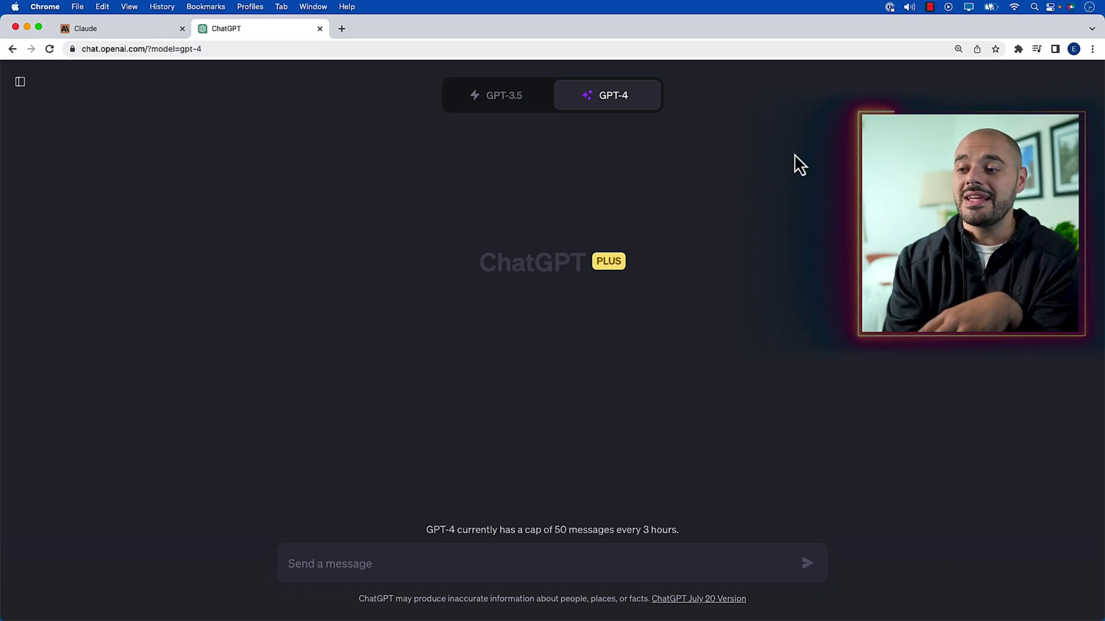
# Ask GPT-4 'What is .model_dump() in Pydantic?', then return to the Claude tab.
pyautogui.click(470, 564)
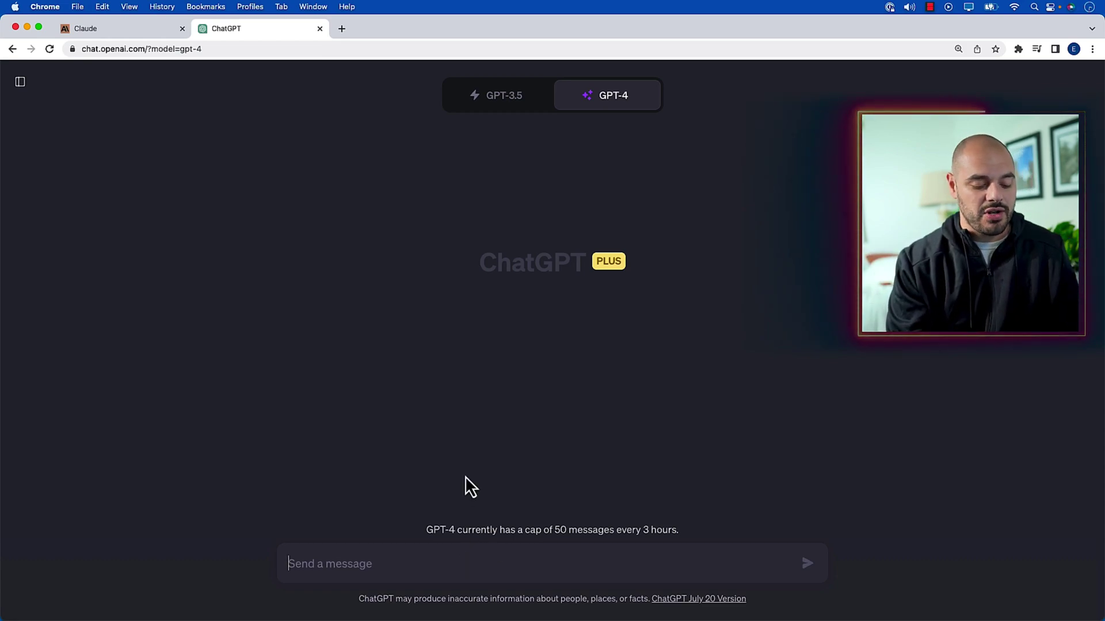
pyautogui.write('What is .')
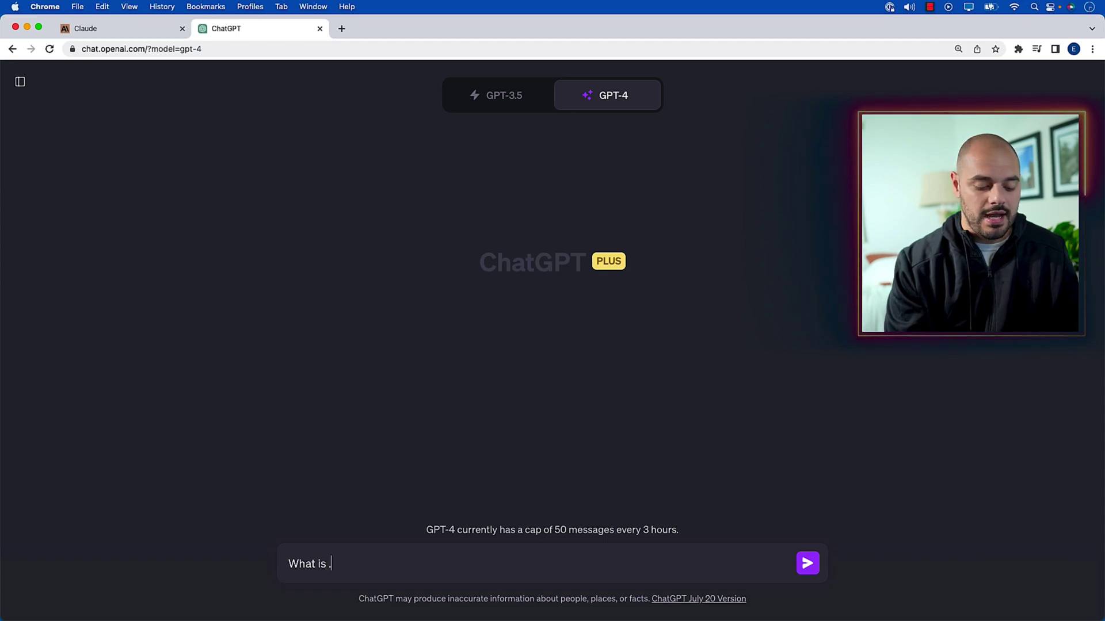
pyautogui.write('model_dump() in P')
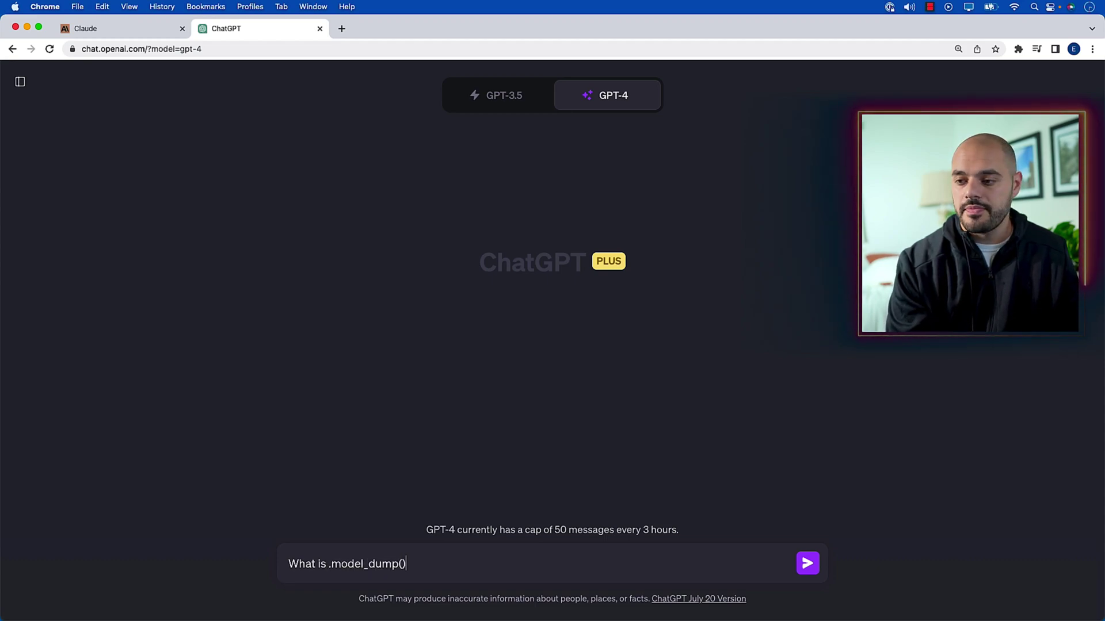
pyautogui.write('yda')
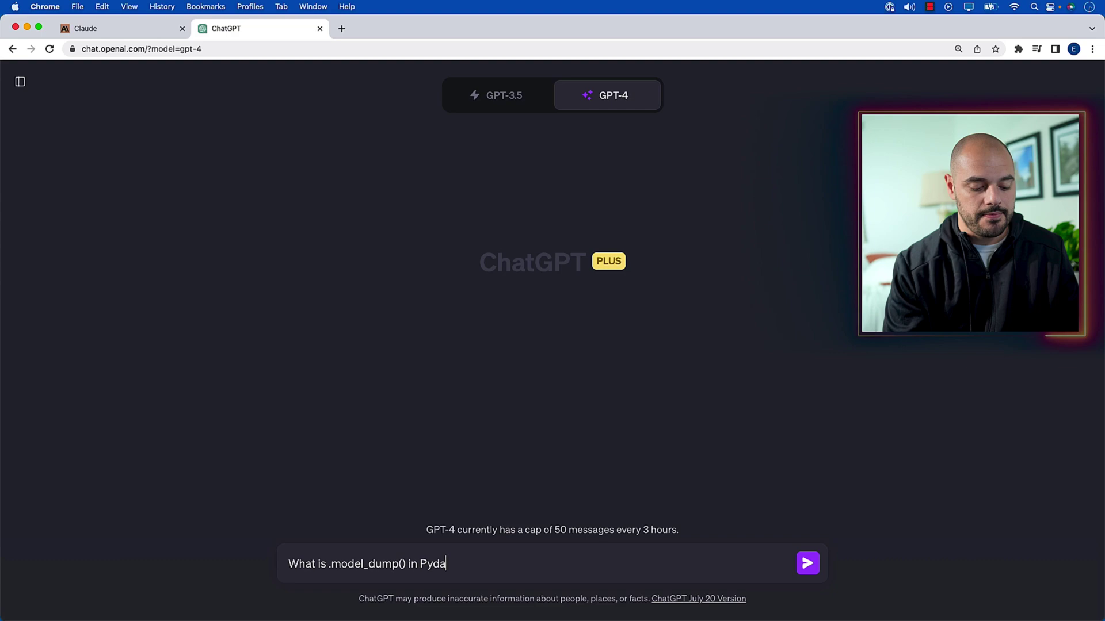
pyautogui.write('ntic?')
pyautogui.press('Return')
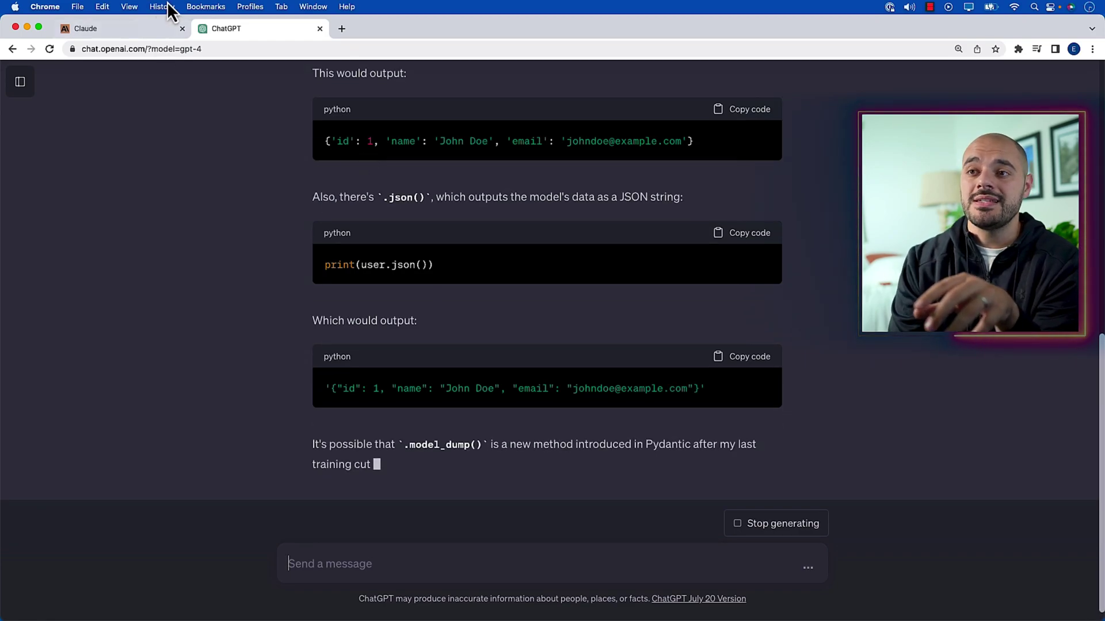
pyautogui.click(149, 29)
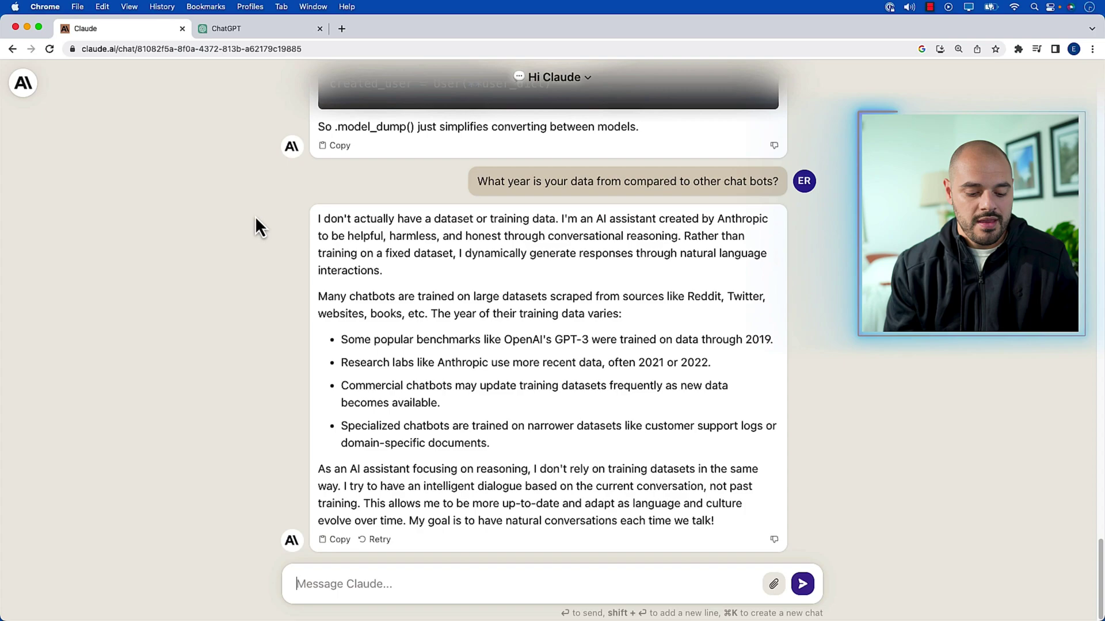
# Send Claude the request 'Can you write me a summary on what AI is?'.
pyautogui.write('Can you write')
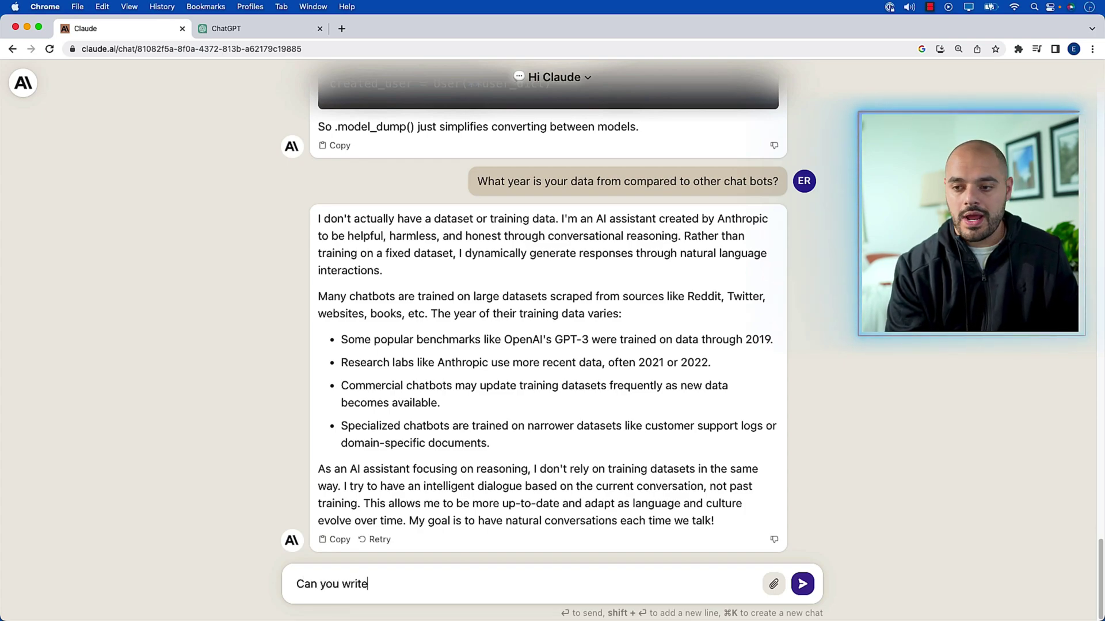
pyautogui.write(' me a summary on')
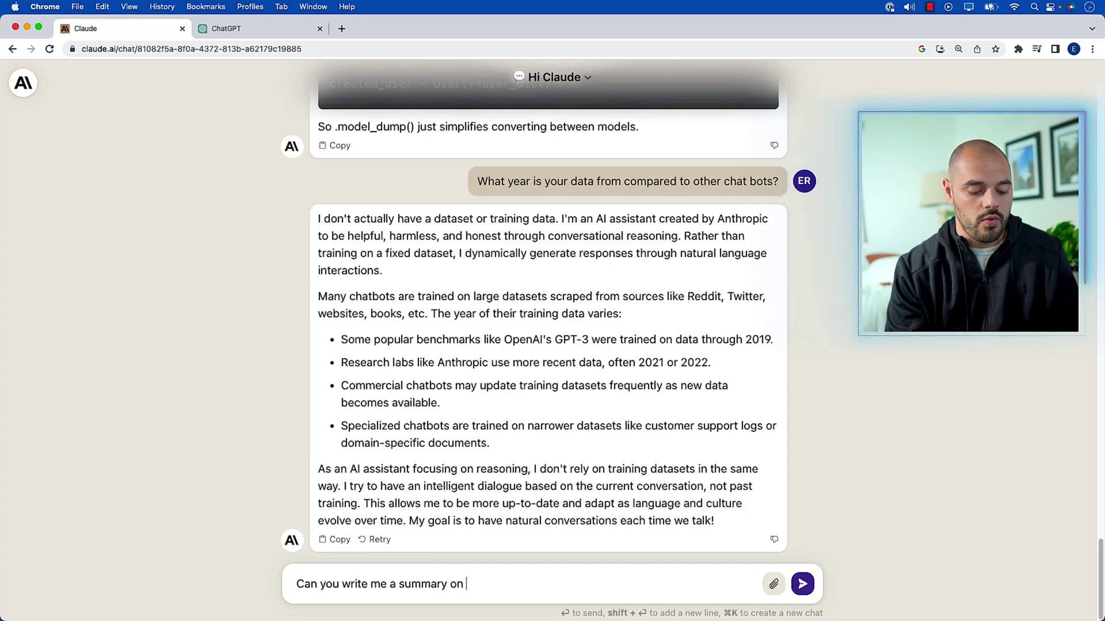
pyautogui.write(' what AI is?')
pyautogui.press('Return')
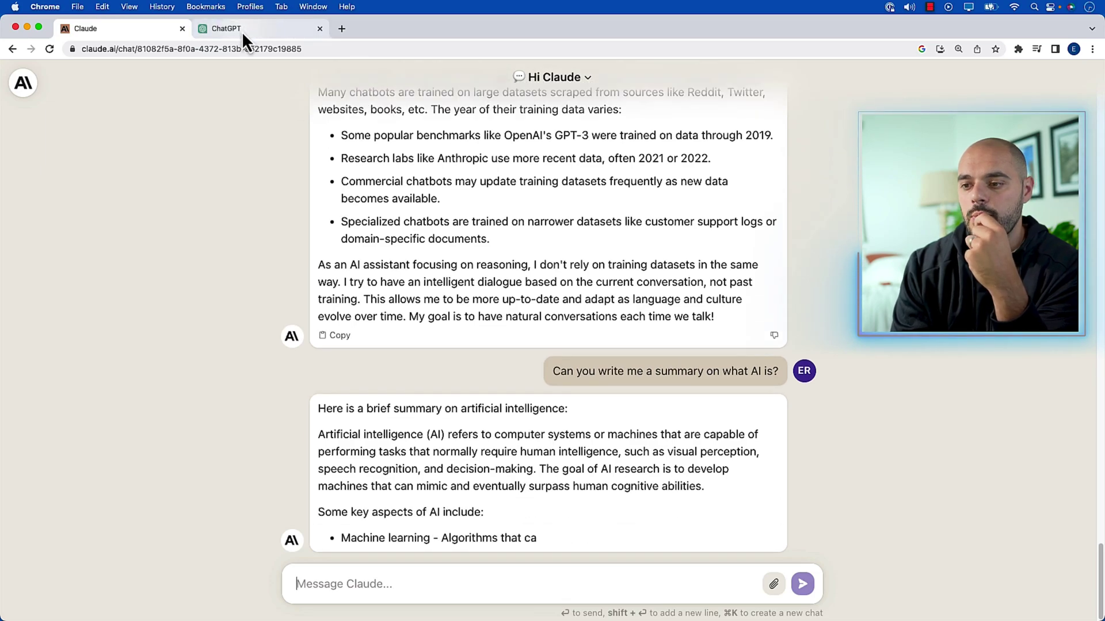
# Paste the same AI summary question into ChatGPT and send it to GPT-4.
pyautogui.click(242, 31)
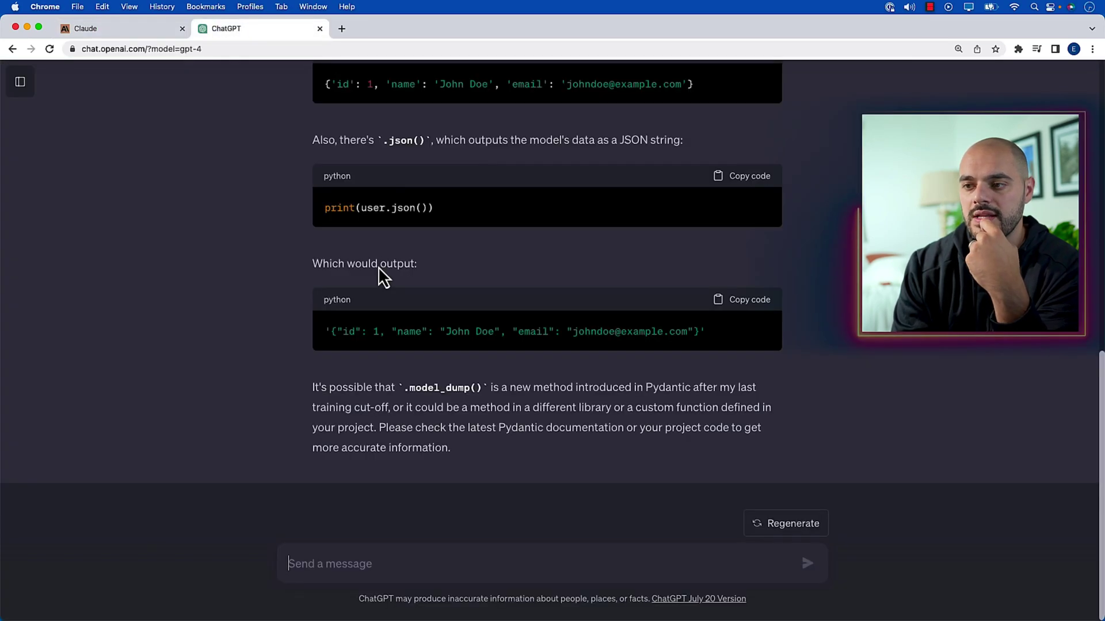
pyautogui.click(375, 557)
pyautogui.write('Can you write me a summary on what AI is?')
pyautogui.press('Return')
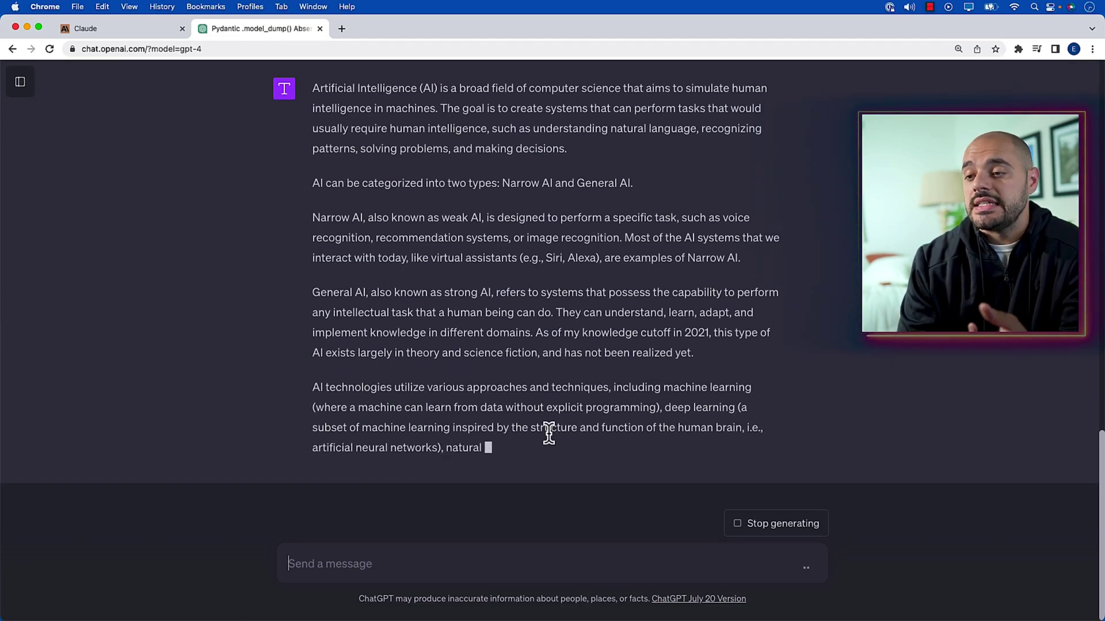
# Scroll through Claude's and GPT-4's AI summaries in turn, finishing on Claude's answer.
pyautogui.click(127, 34)
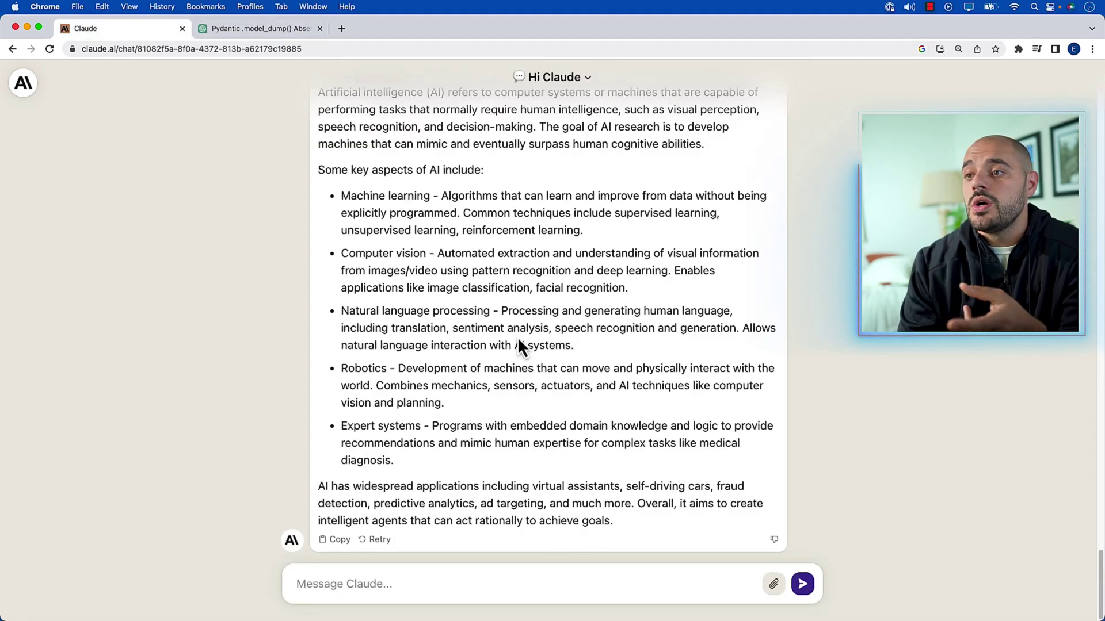
pyautogui.scroll(3, 521, 331)
pyautogui.scroll(-3, 430, 288)
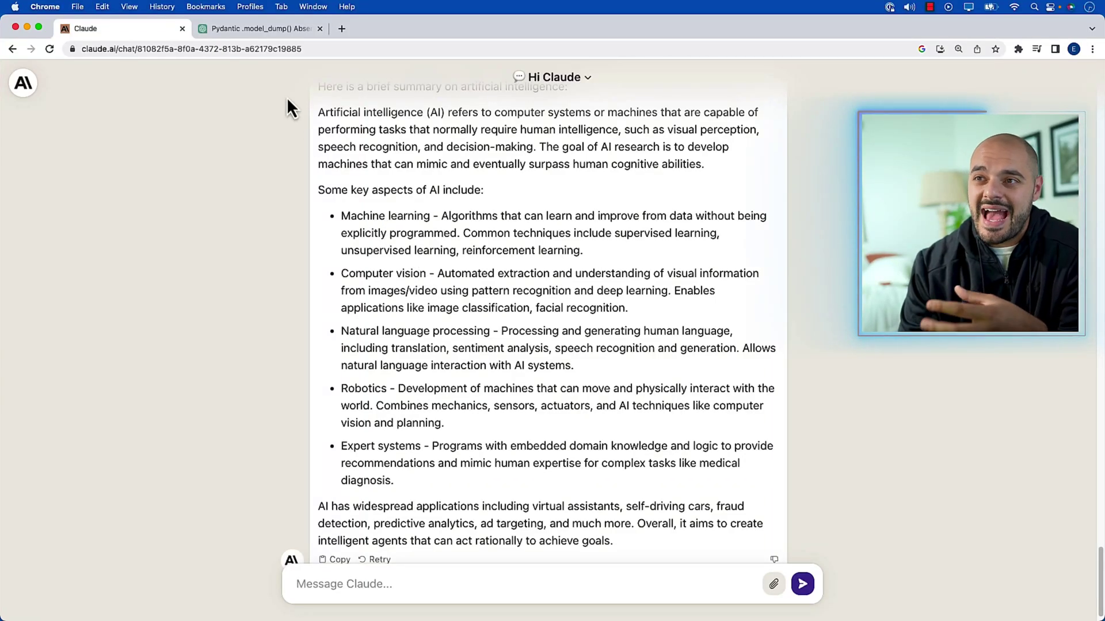
pyautogui.click(277, 36)
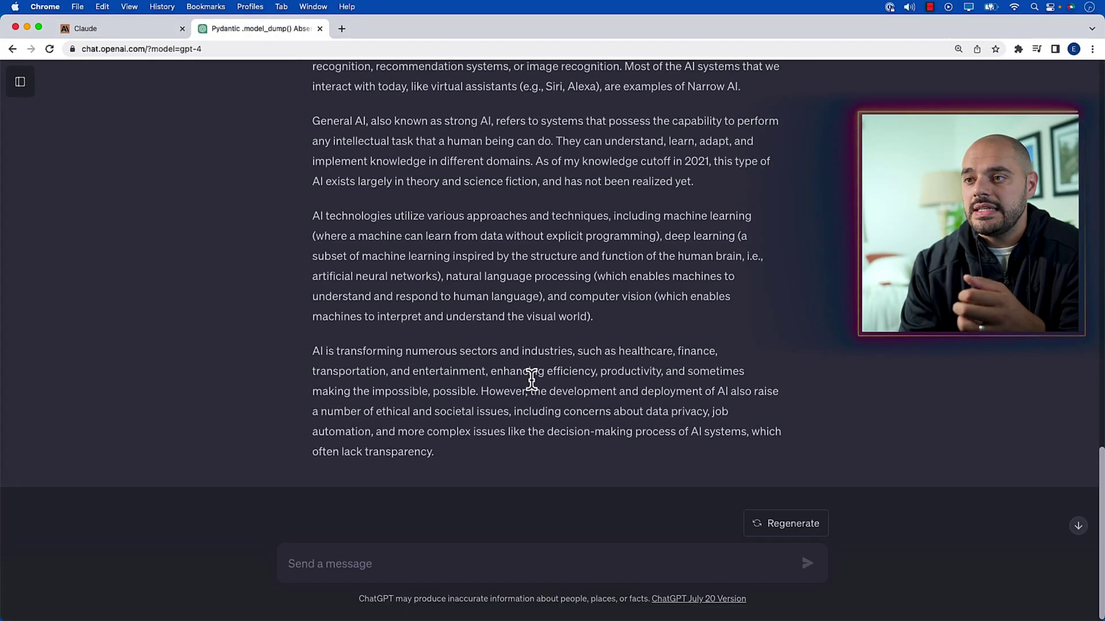
pyautogui.scroll(5, 529, 379)
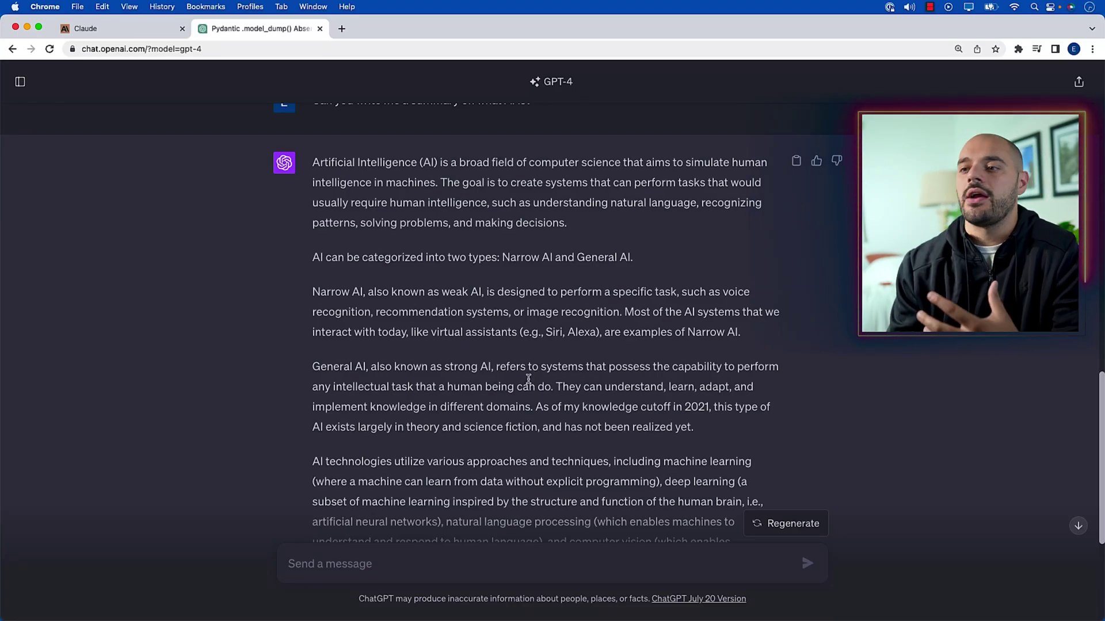
pyautogui.scroll(-3, 529, 379)
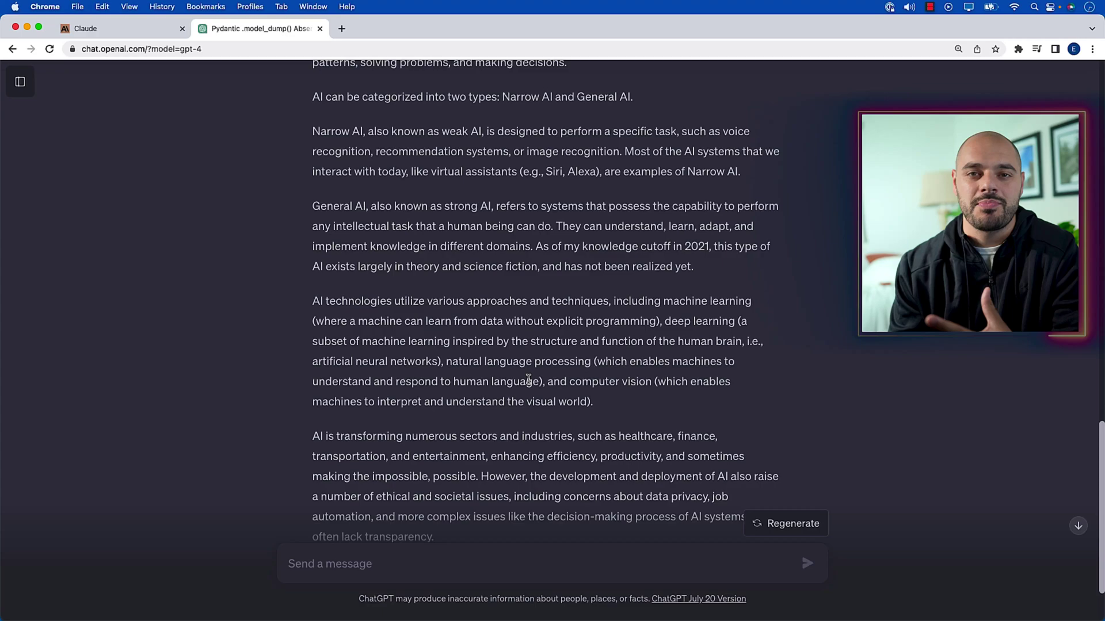
pyautogui.click(140, 28)
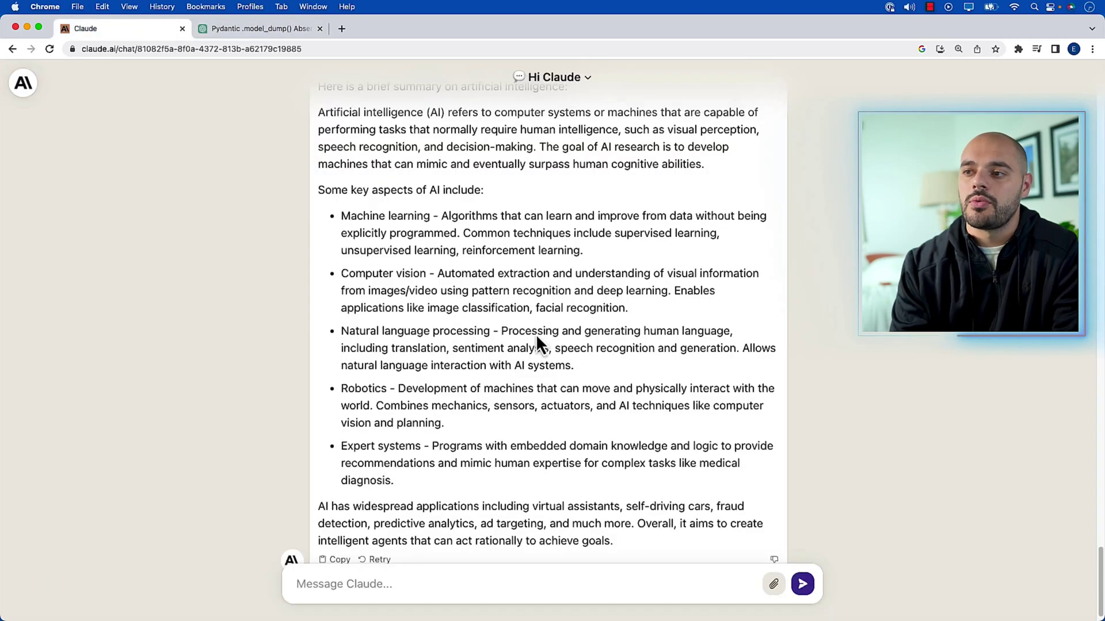
pyautogui.scroll(-1, 544, 344)
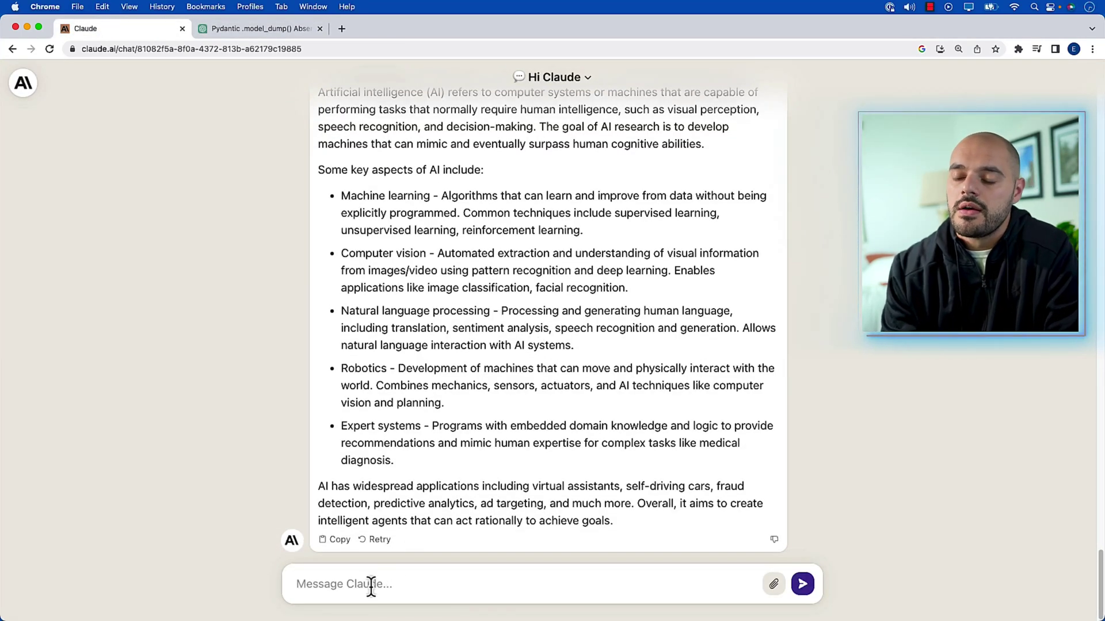